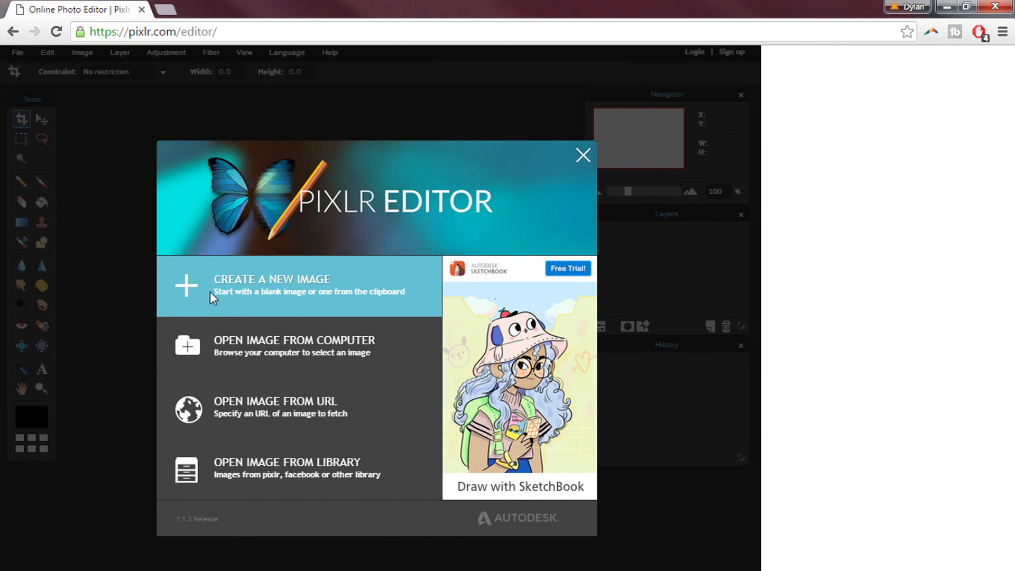
- Create a new transparent 1920×1080 image from the Movie 1080p preset
{"action": "left_click", "coordinate": [277, 295]}
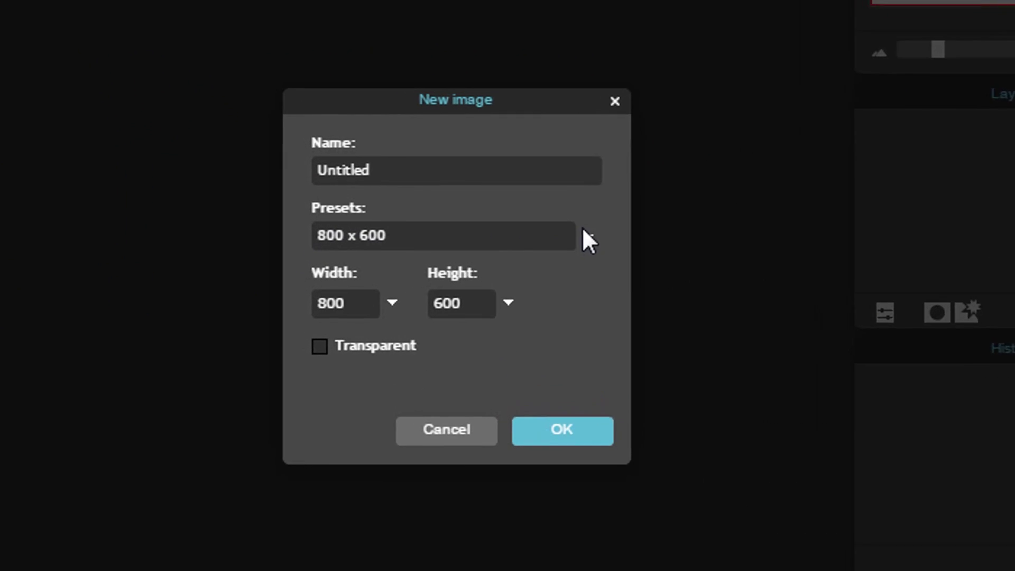
{"action": "left_click", "coordinate": [520, 261]}
{"action": "left_click_drag", "start_coordinate": [518, 306], "coordinate": [518, 348]}
{"action": "left_click_drag", "start_coordinate": [677, 367], "coordinate": [669, 517]}
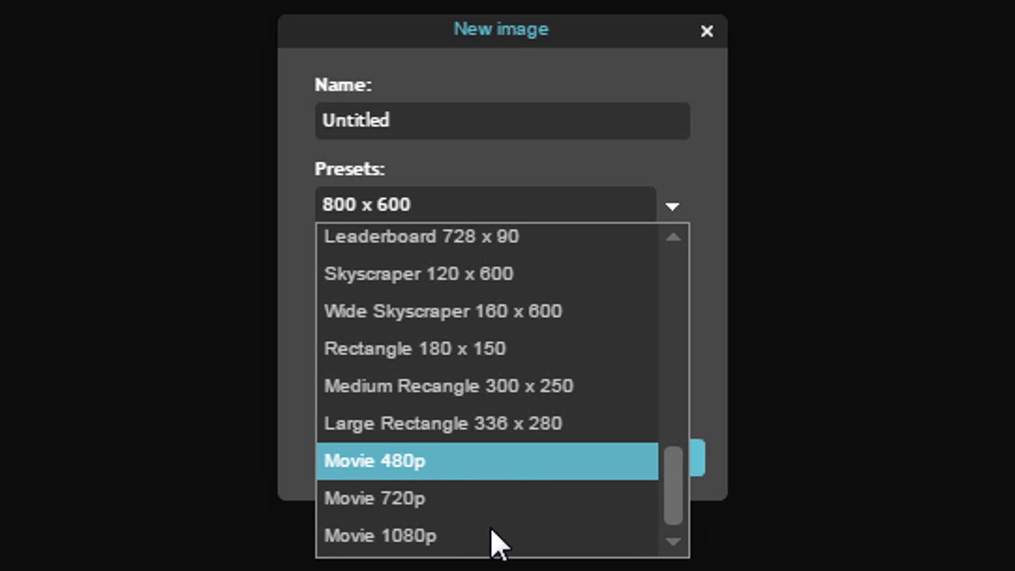
{"action": "left_click", "coordinate": [410, 544]}
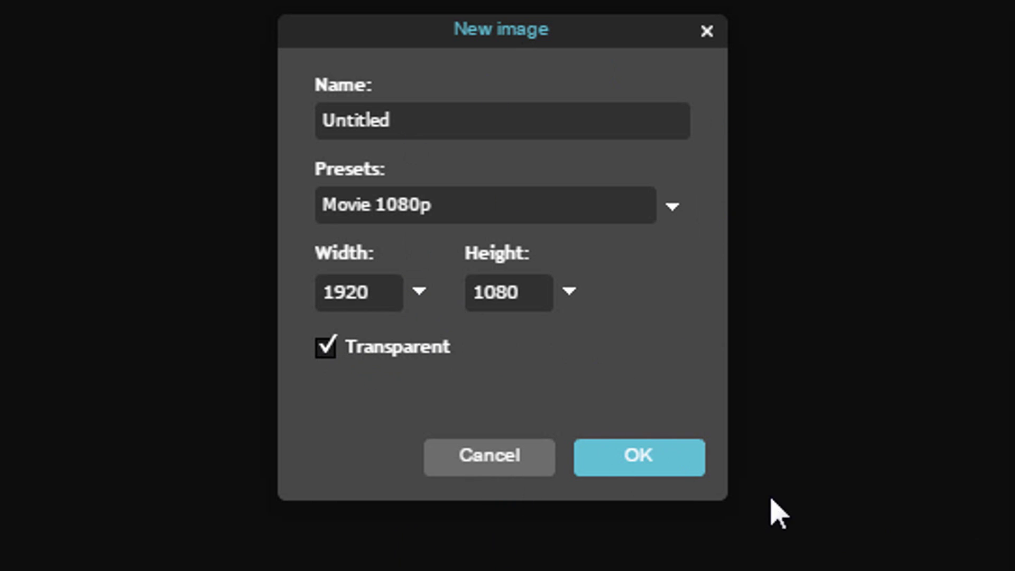
{"action": "left_click", "coordinate": [667, 464]}
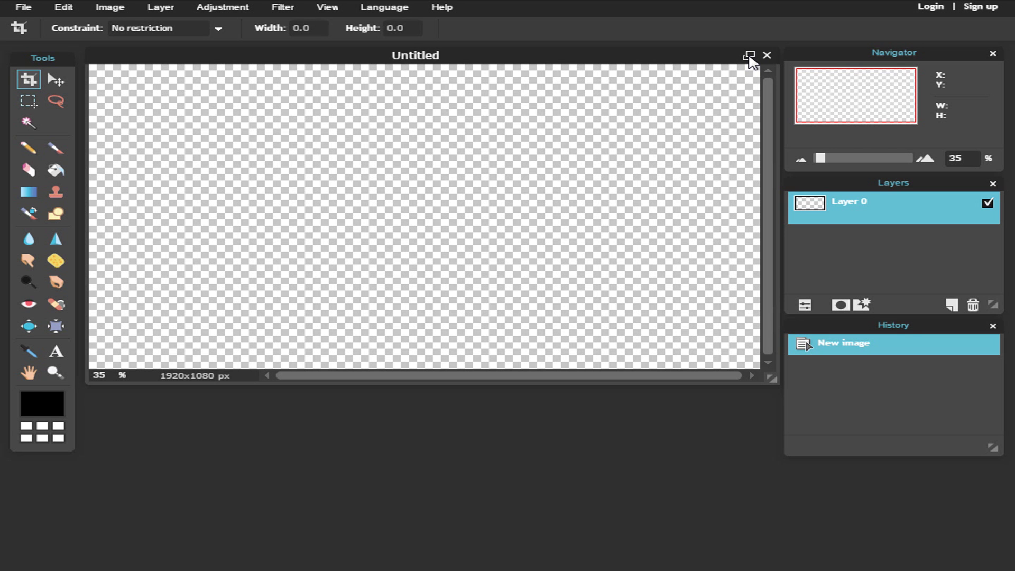
- Maximize the image window and set the Shape tool to Ellipse, checking border size
{"action": "left_click", "coordinate": [749, 56]}
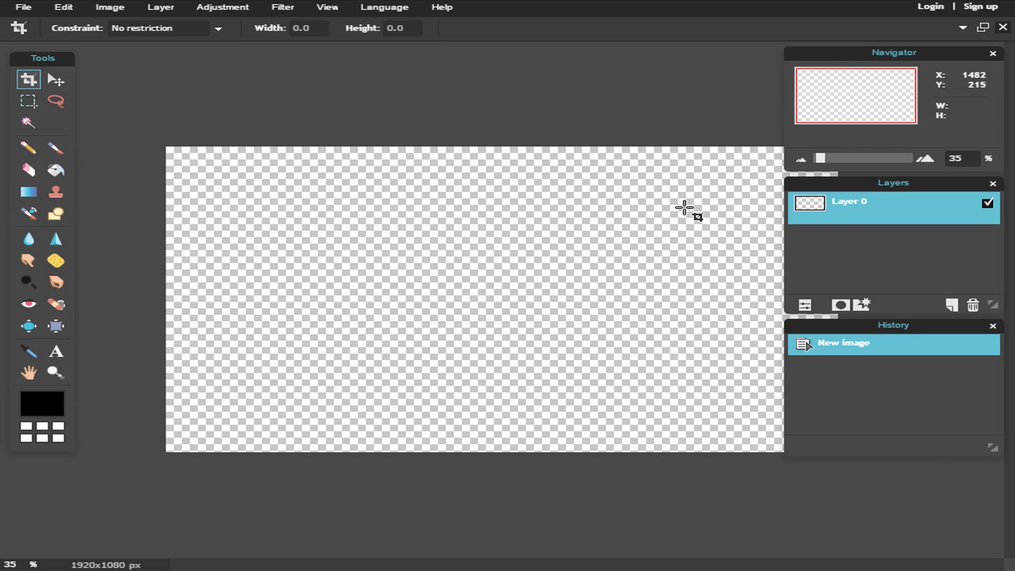
{"action": "scroll", "coordinate": [638, 311], "scroll_direction": "down", "scroll_amount": 1}
{"action": "scroll", "coordinate": [635, 310], "scroll_direction": "down", "scroll_amount": 1}
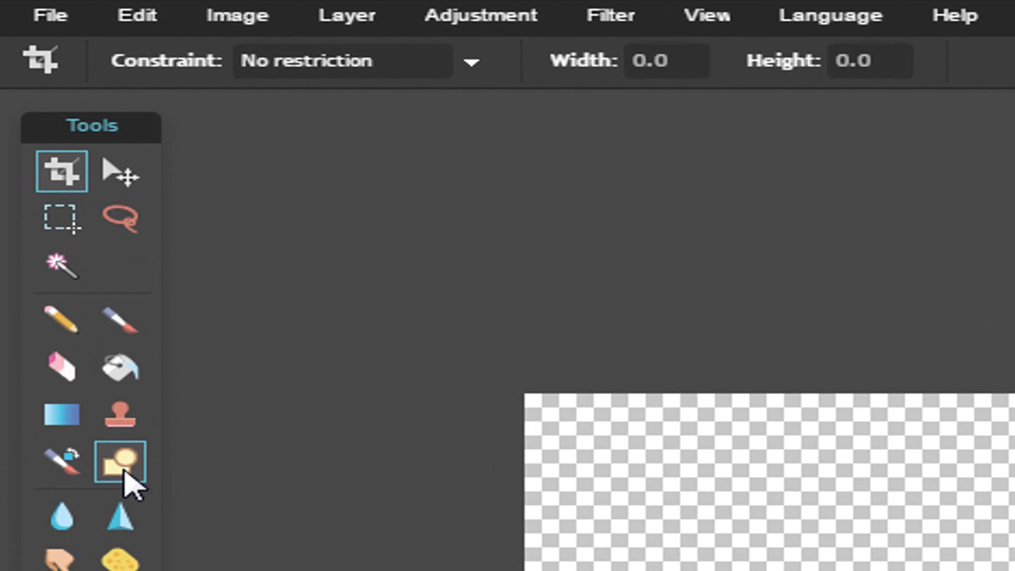
{"action": "left_click", "coordinate": [124, 472]}
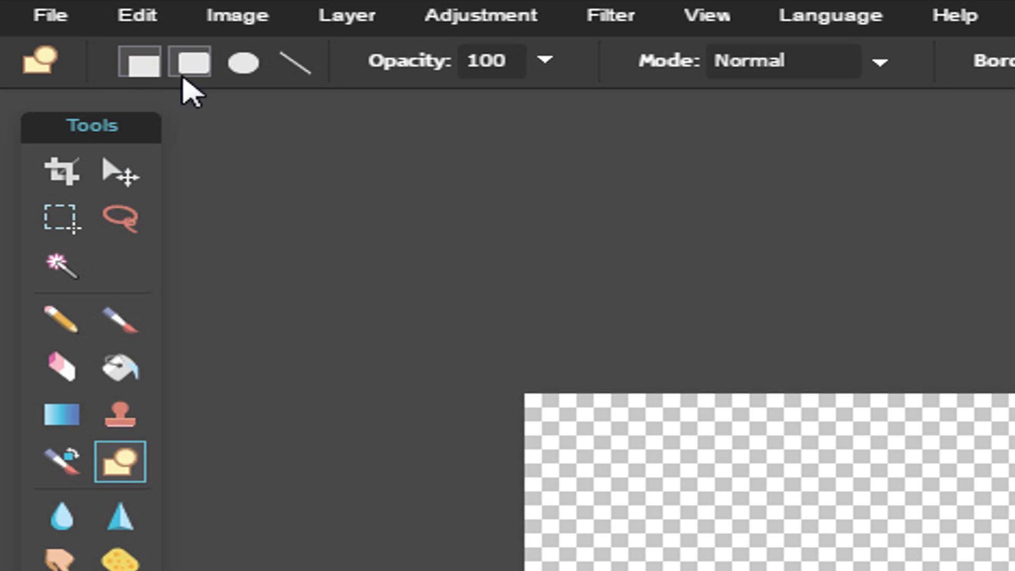
{"action": "left_click", "coordinate": [243, 63]}
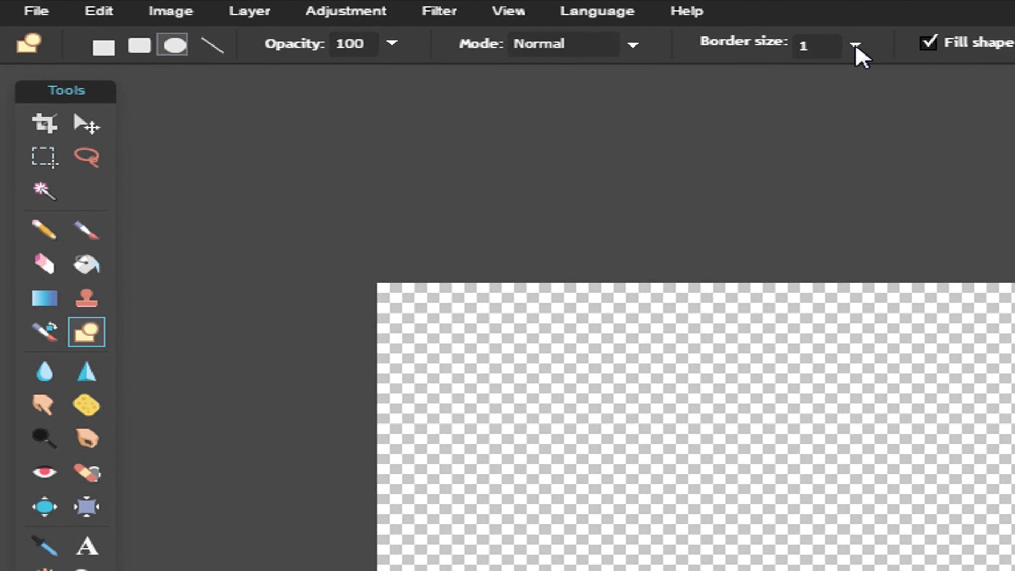
{"action": "left_click", "coordinate": [766, 42]}
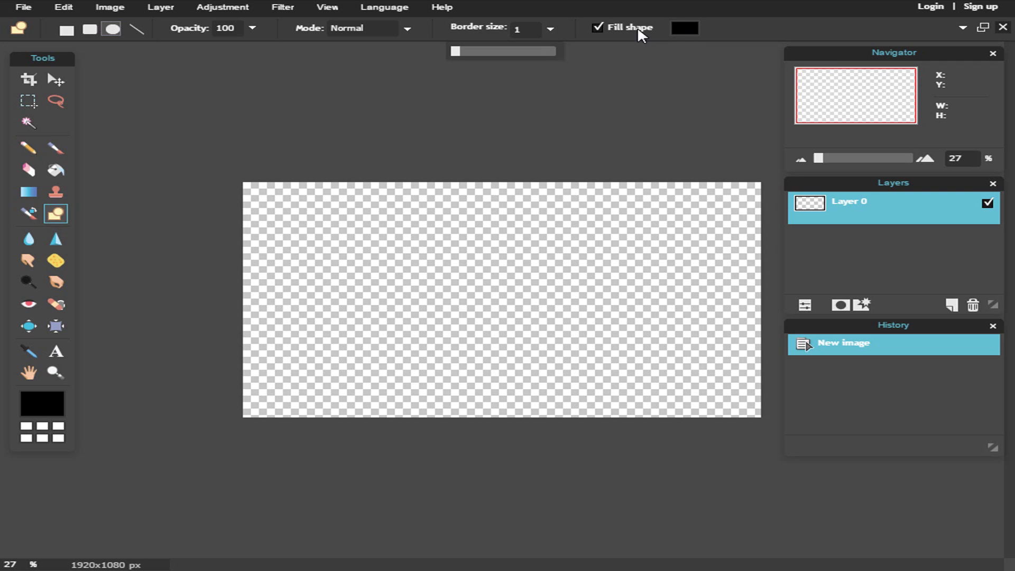
- Choose a fully saturated bright cyan (00e5ff) as the fill colour
{"action": "left_click", "coordinate": [678, 25]}
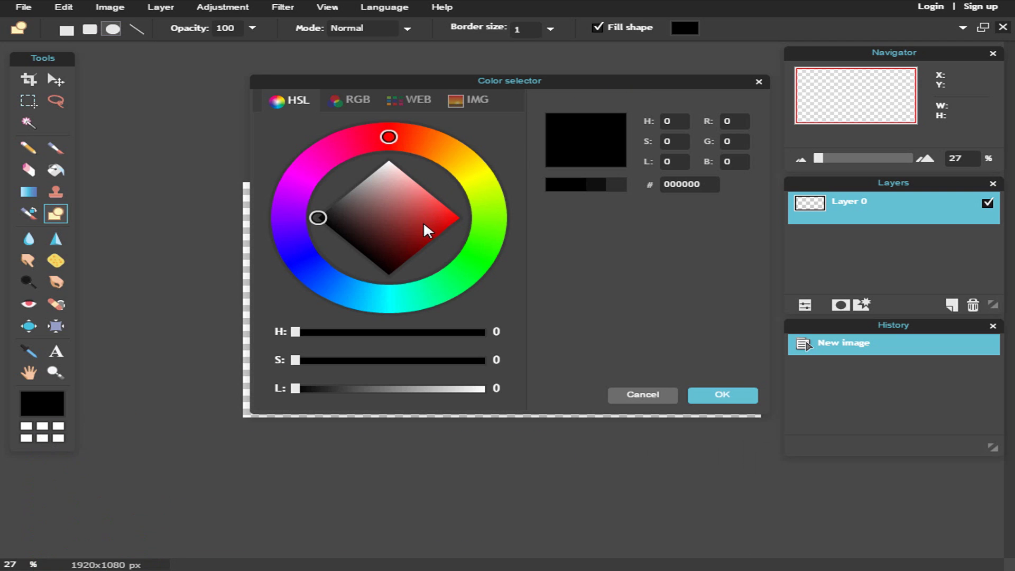
{"action": "left_click_drag", "start_coordinate": [400, 304], "coordinate": [393, 303]}
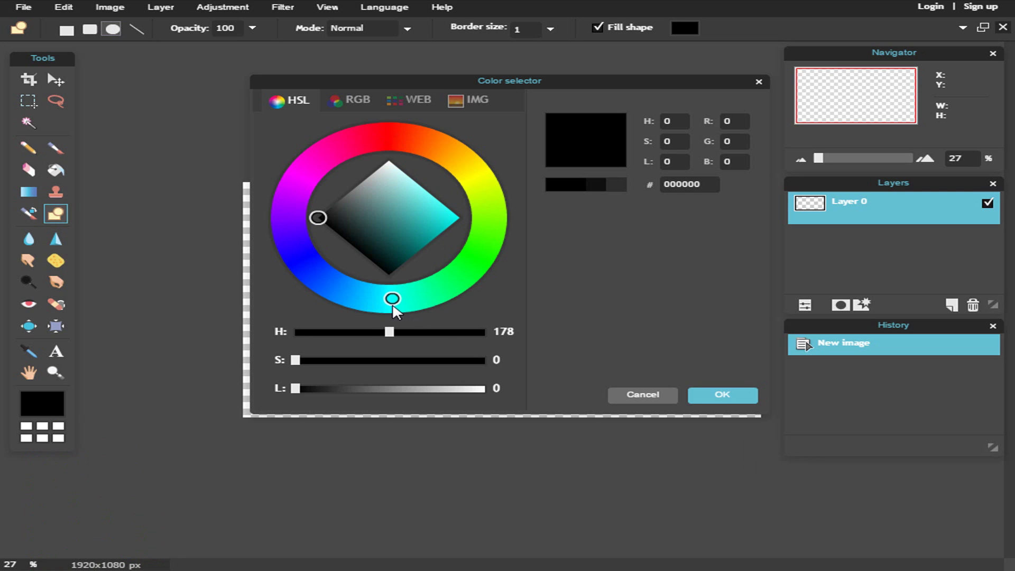
{"action": "left_click_drag", "start_coordinate": [374, 268], "coordinate": [481, 226]}
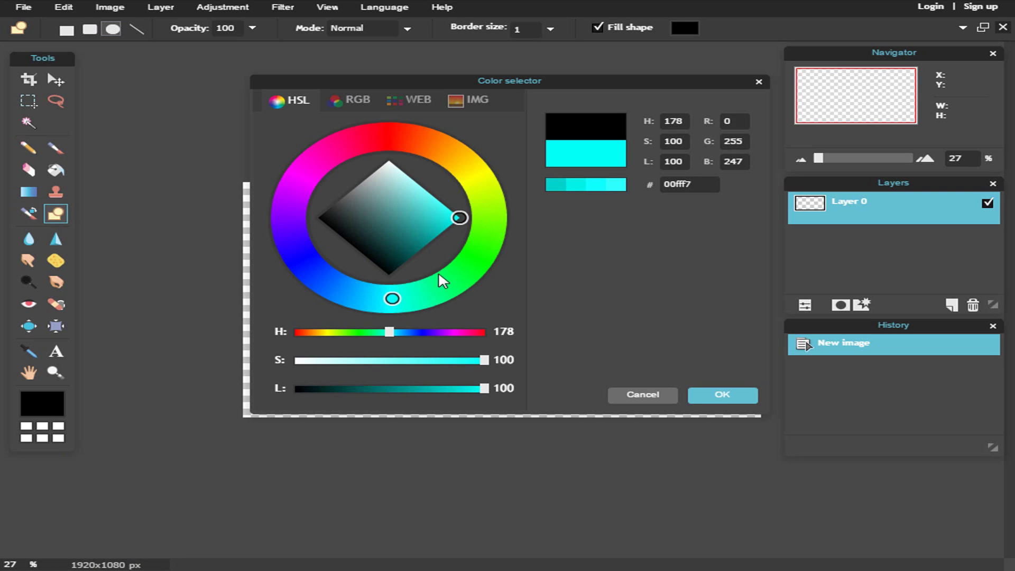
{"action": "left_click_drag", "start_coordinate": [393, 302], "coordinate": [379, 302]}
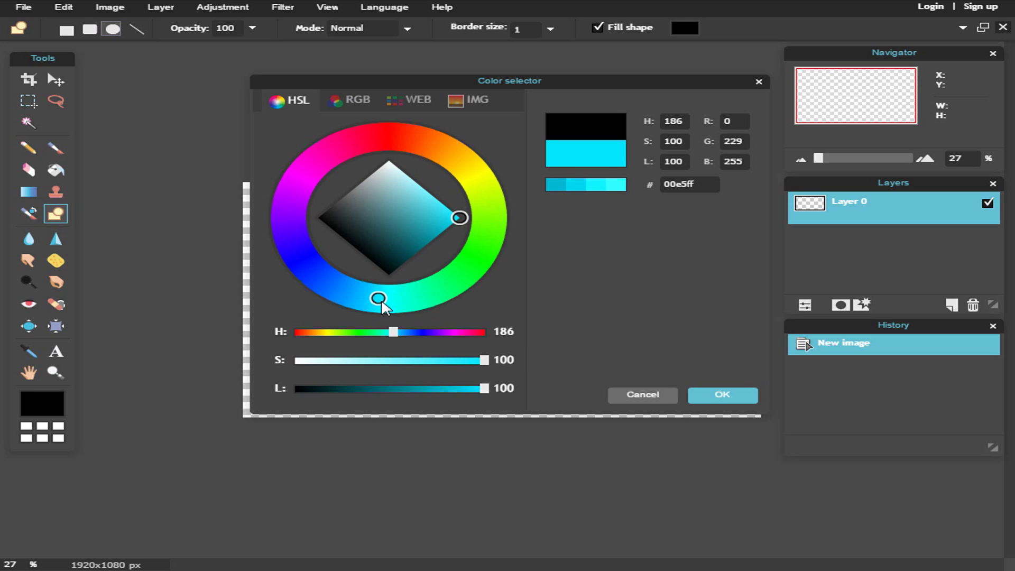
- Draw a cyan circle and move it toward the bottom-left corner
{"action": "left_click", "coordinate": [722, 395]}
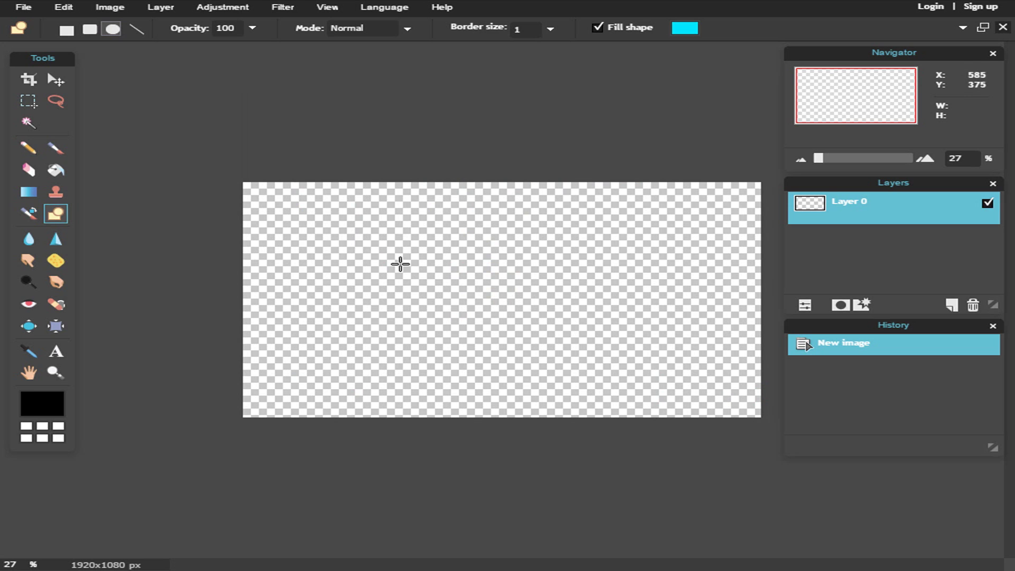
{"action": "left_click_drag", "start_coordinate": [298, 233], "coordinate": [384, 304]}
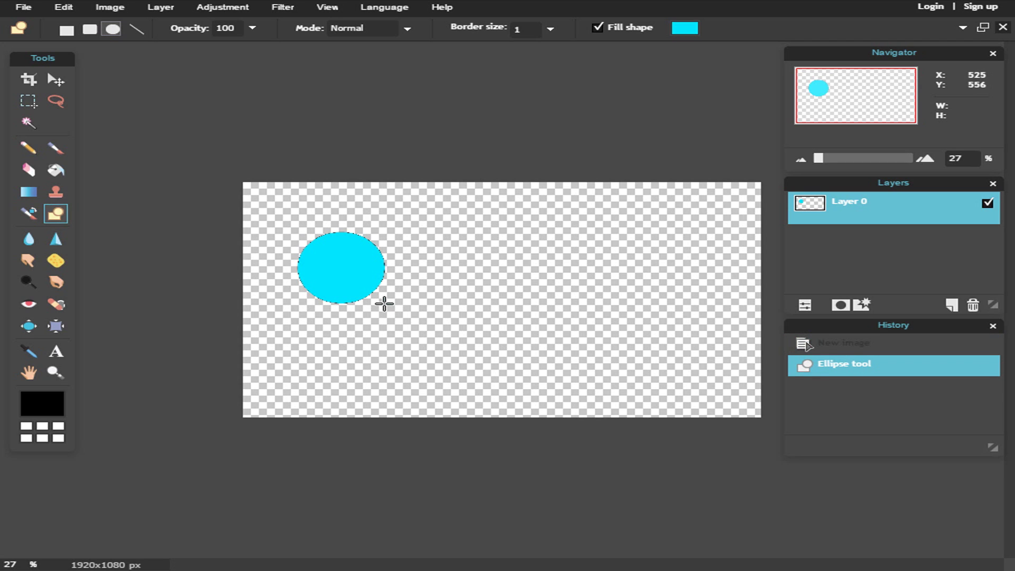
{"action": "left_click", "coordinate": [55, 79]}
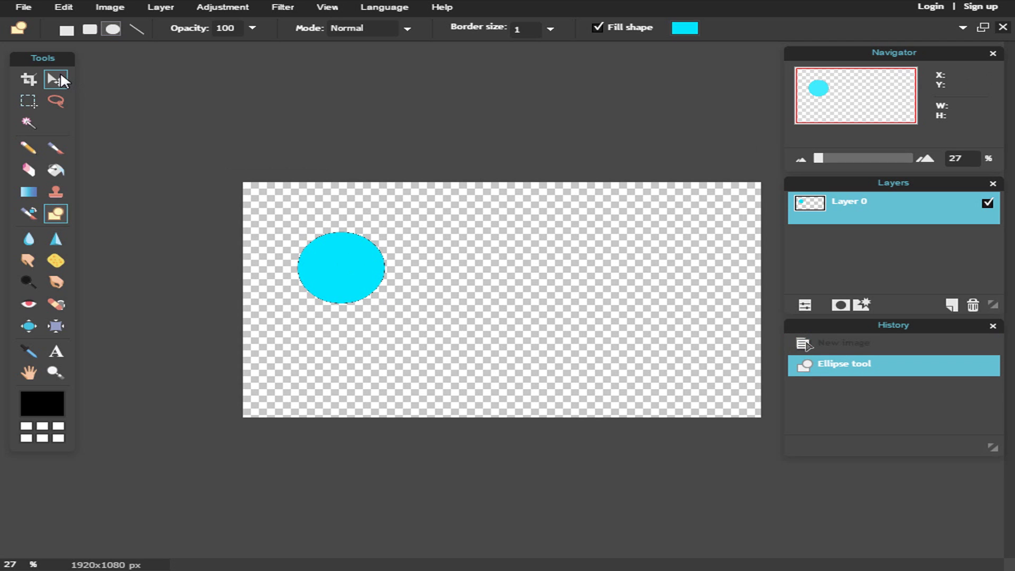
{"action": "left_click_drag", "start_coordinate": [367, 262], "coordinate": [336, 360]}
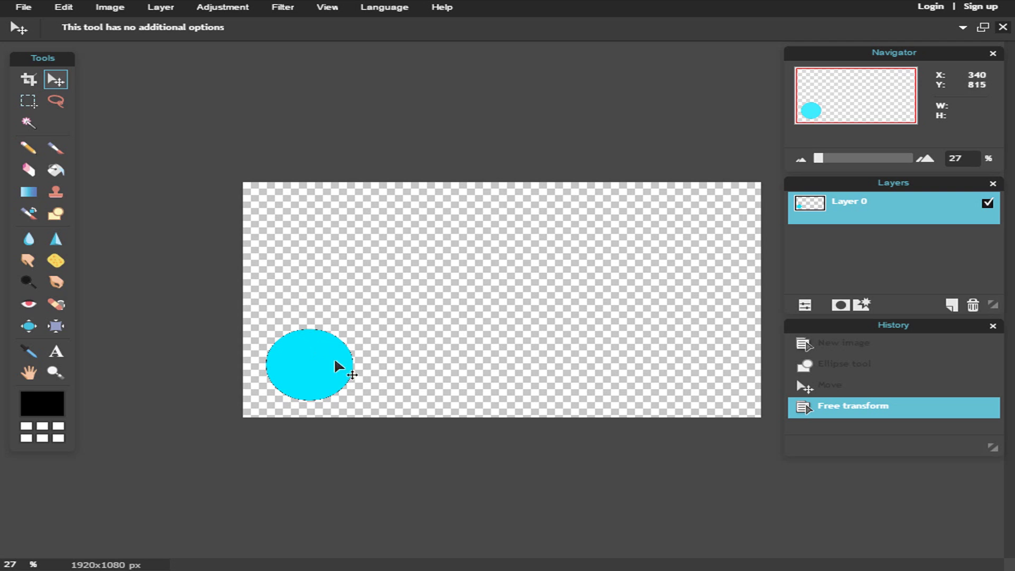
- Shrink the cyan circle with Free transform and apply the new size
{"action": "left_click", "coordinate": [64, 7]}
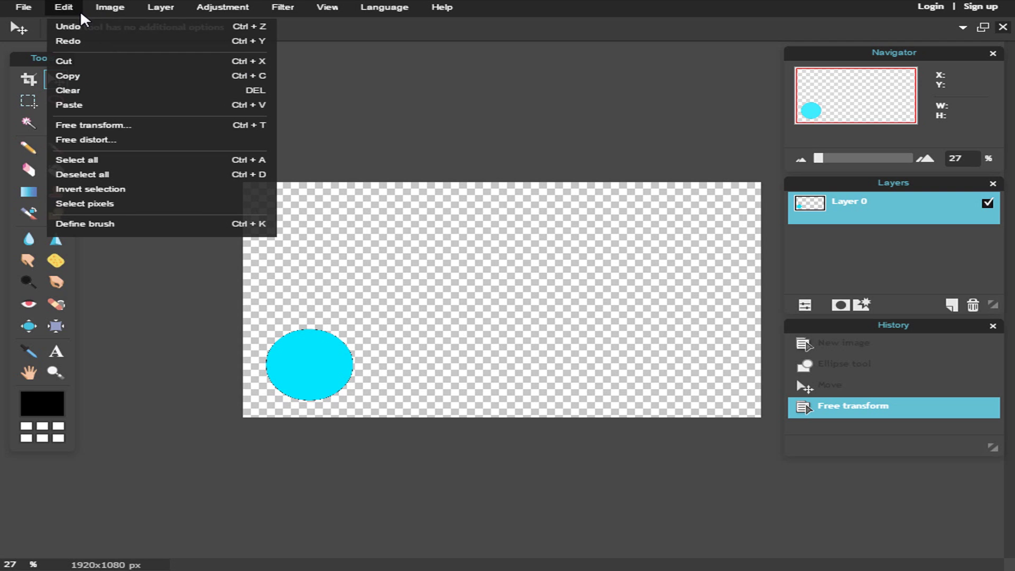
{"action": "left_click", "coordinate": [159, 132]}
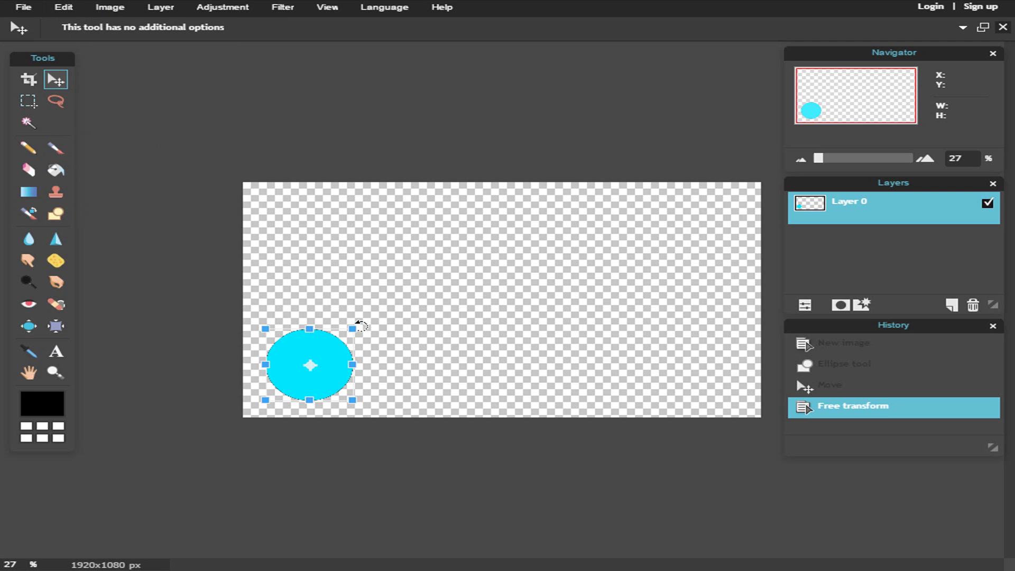
{"action": "mouse_move", "coordinate": [359, 323]}
{"action": "left_mouse_down"}
{"action": "mouse_move", "coordinate": [343, 337]}
{"action": "mouse_move", "coordinate": [373, 343]}
{"action": "left_mouse_up"}
{"action": "left_click", "coordinate": [454, 321]}
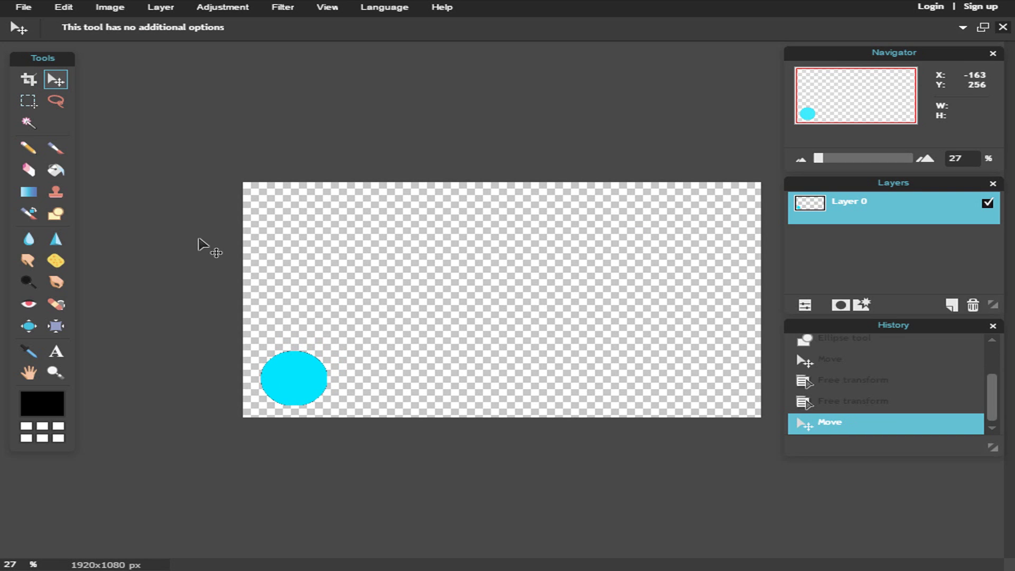
- Draw a white rounded-rectangle bar extending right from the cyan circle
{"action": "left_click", "coordinate": [57, 214]}
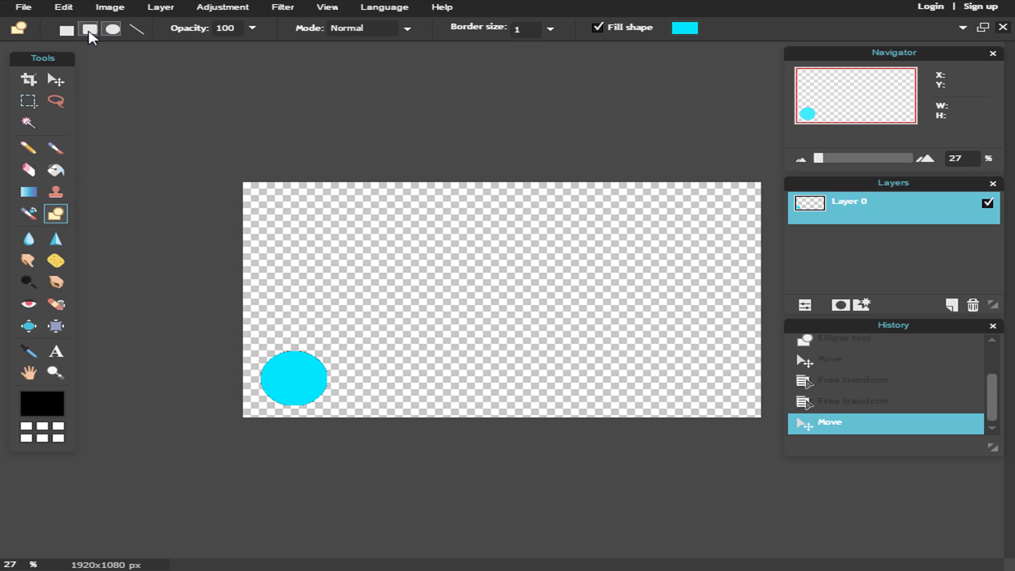
{"action": "left_click", "coordinate": [90, 33]}
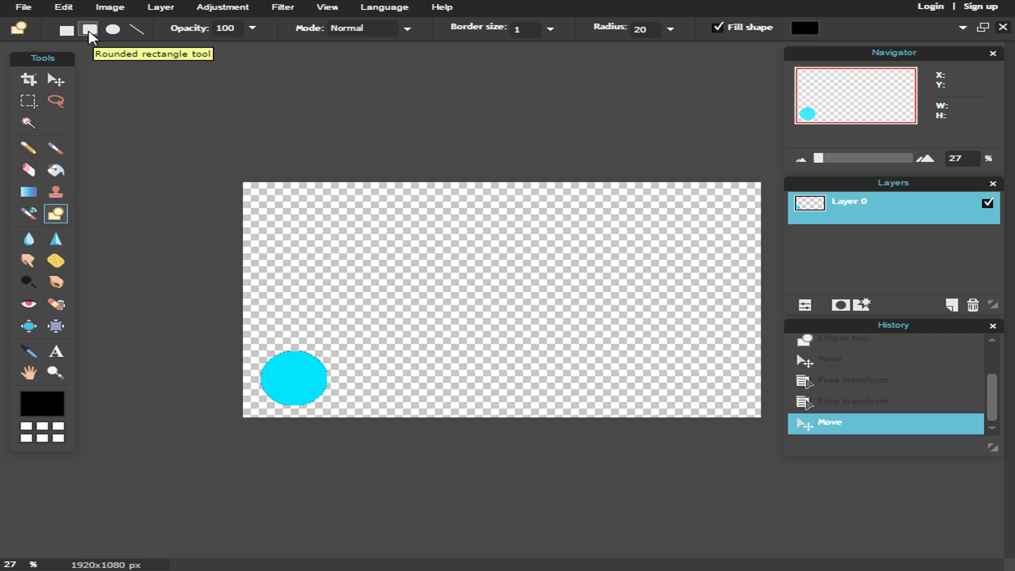
{"action": "left_click", "coordinate": [804, 28]}
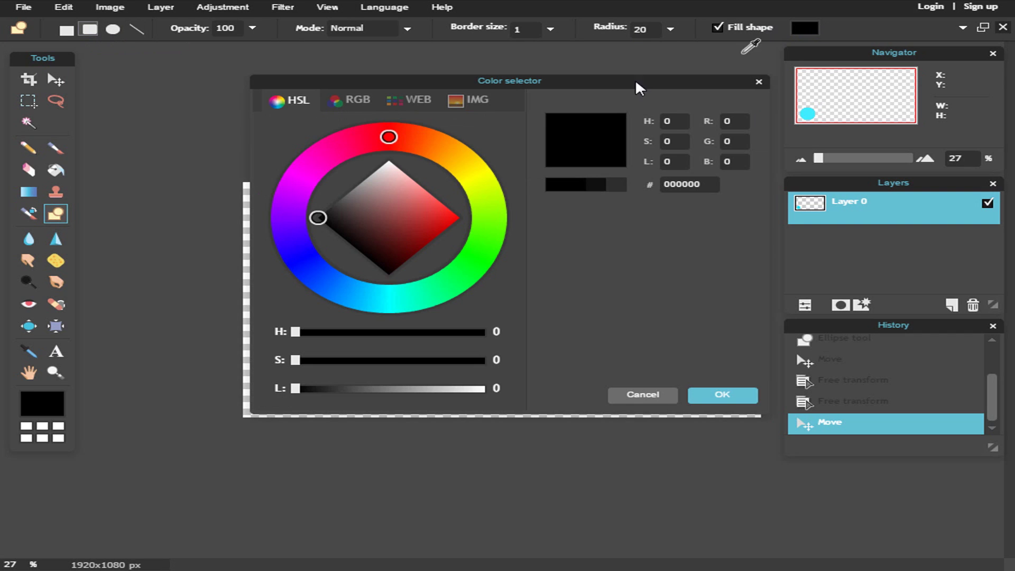
{"action": "left_click_drag", "start_coordinate": [386, 208], "coordinate": [367, 28]}
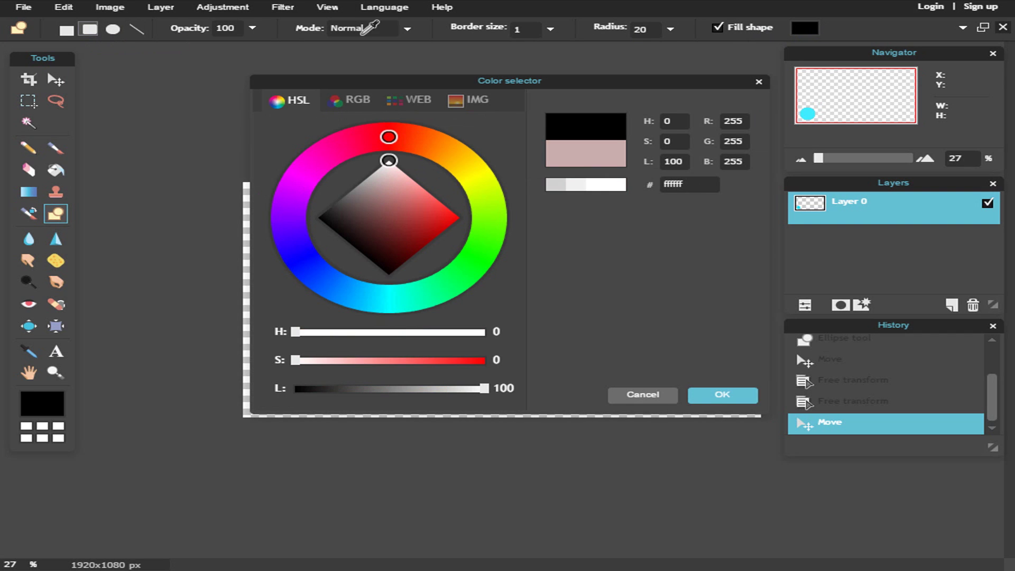
{"action": "left_click", "coordinate": [724, 395]}
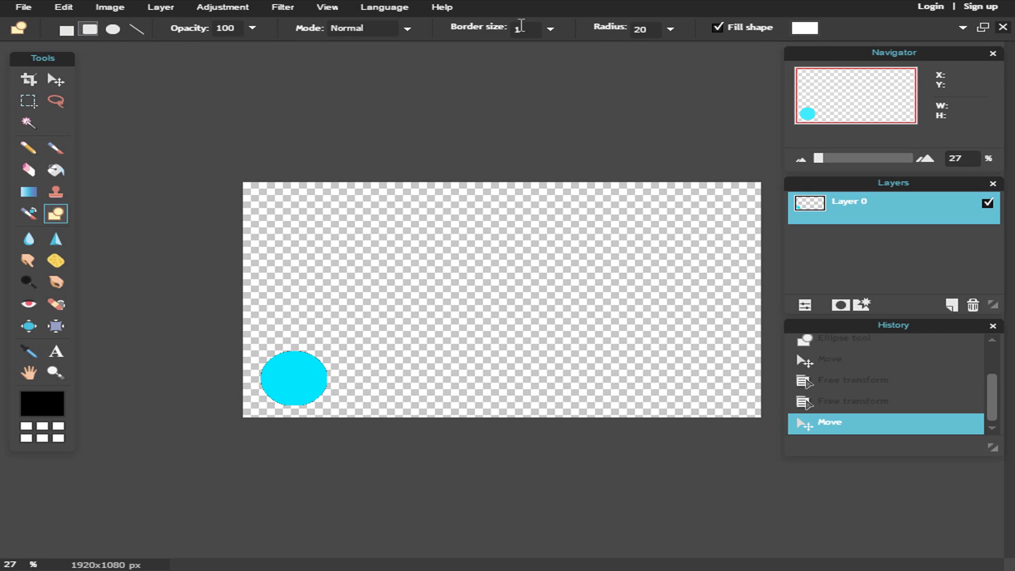
{"action": "left_click", "coordinate": [553, 31]}
{"action": "left_click_drag", "start_coordinate": [300, 360], "coordinate": [452, 400]}
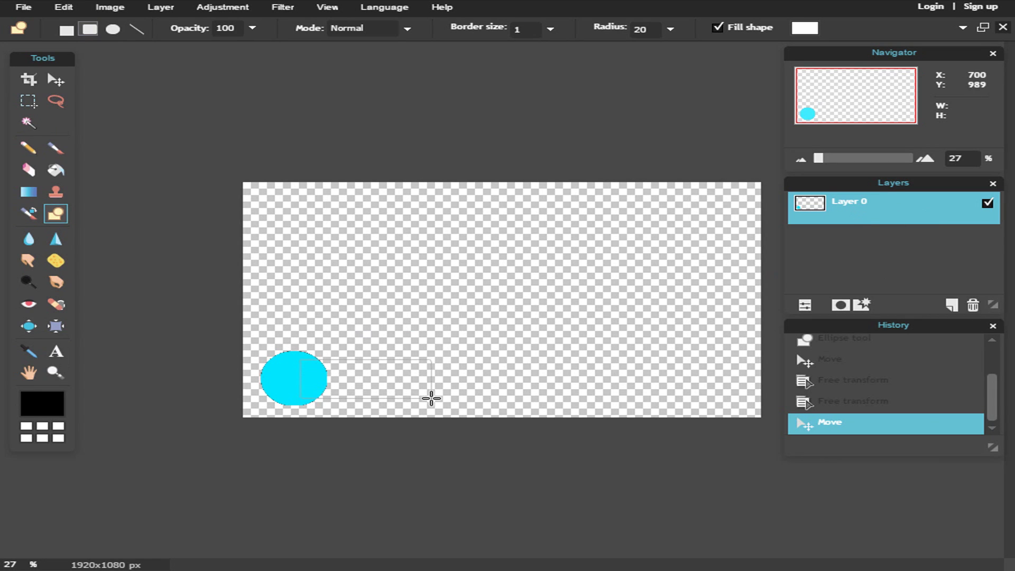
- Move the circle and bar to the centre, then undo the move and the bar
{"action": "left_click", "coordinate": [56, 79]}
{"action": "left_click_drag", "start_coordinate": [345, 376], "coordinate": [465, 270]}
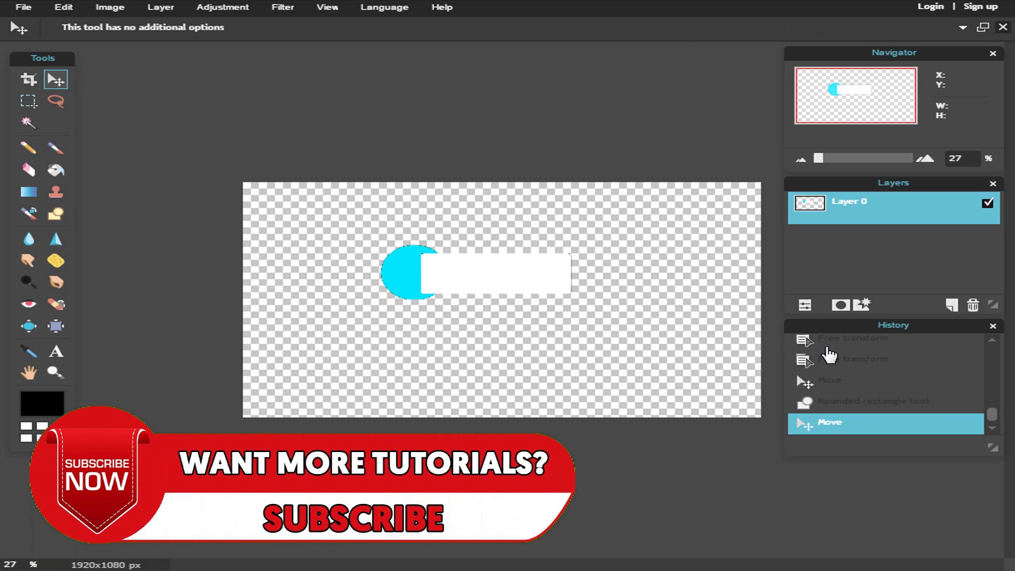
{"action": "key", "text": "ctrl+z"}
{"action": "key", "text": "ctrl+z"}
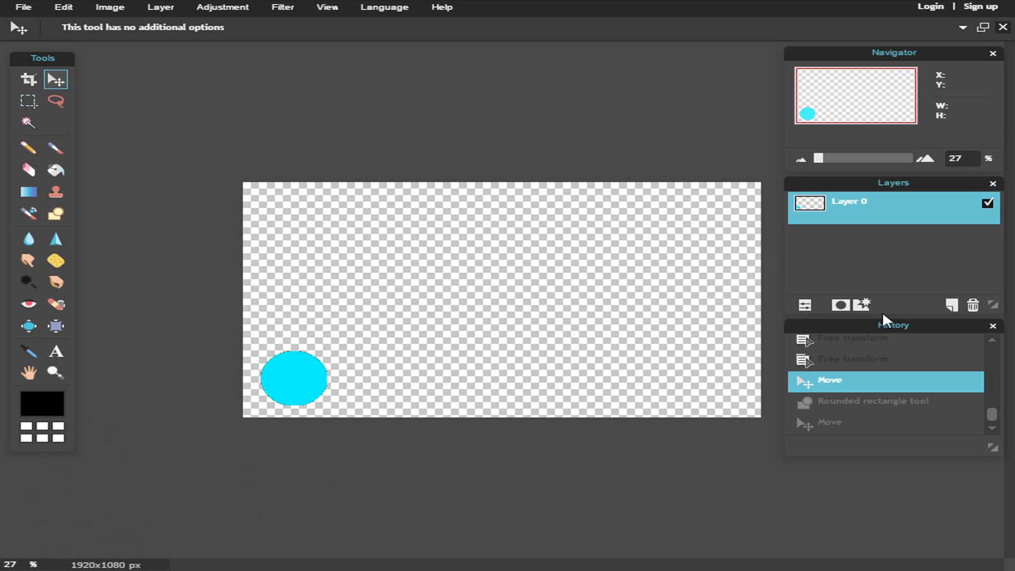
- Draw a white rounded bar from the circle's edge on a new layer
{"action": "left_click", "coordinate": [952, 305]}
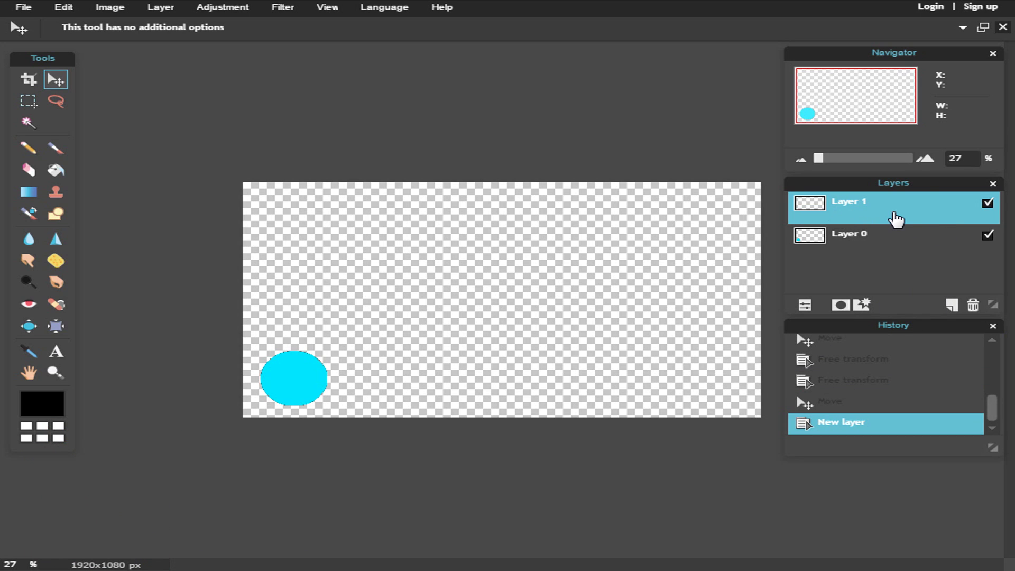
{"action": "left_click", "coordinate": [57, 214]}
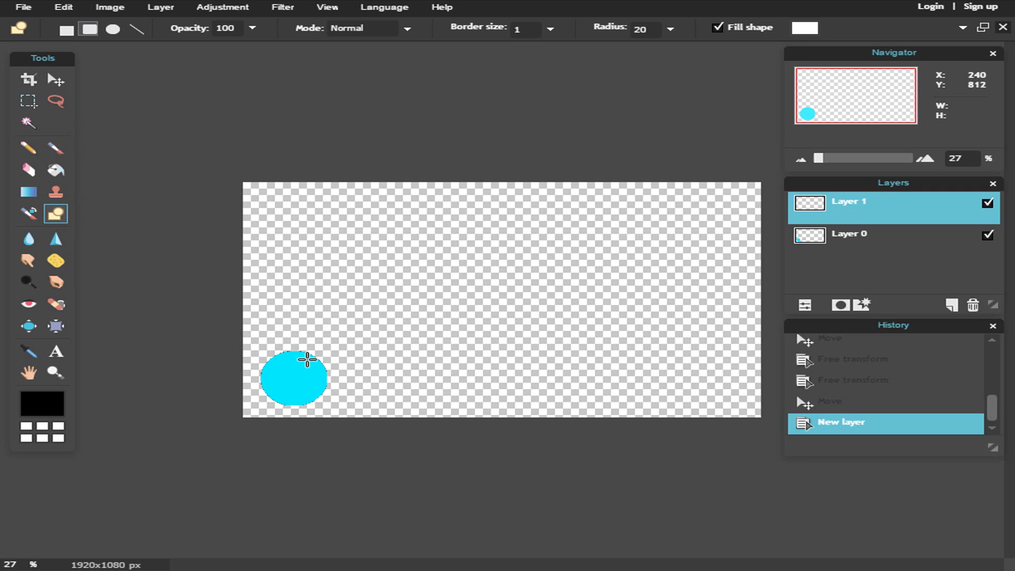
{"action": "left_click_drag", "start_coordinate": [306, 359], "coordinate": [466, 397]}
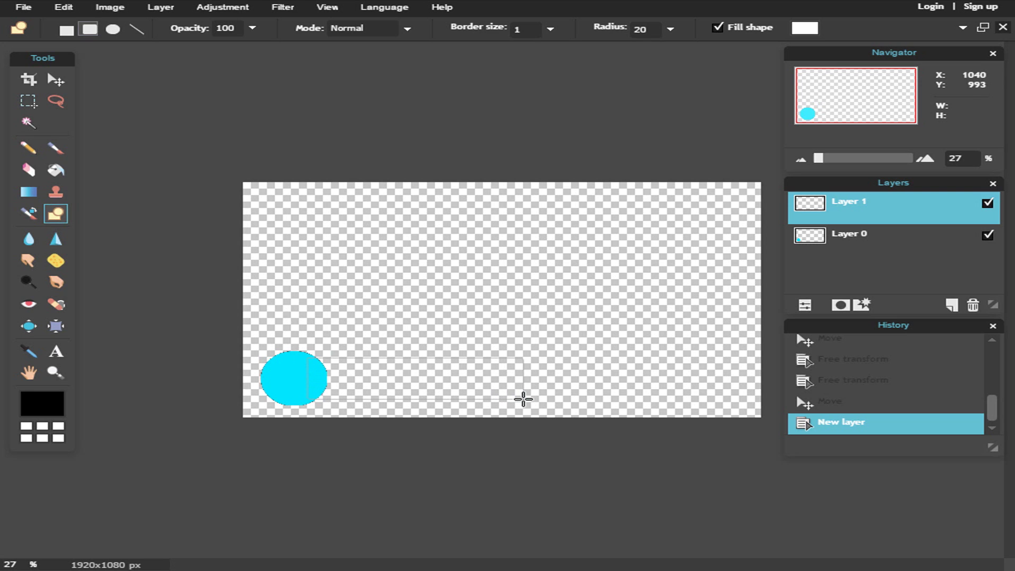
{"action": "left_click_drag", "start_coordinate": [467, 397], "coordinate": [520, 400]}
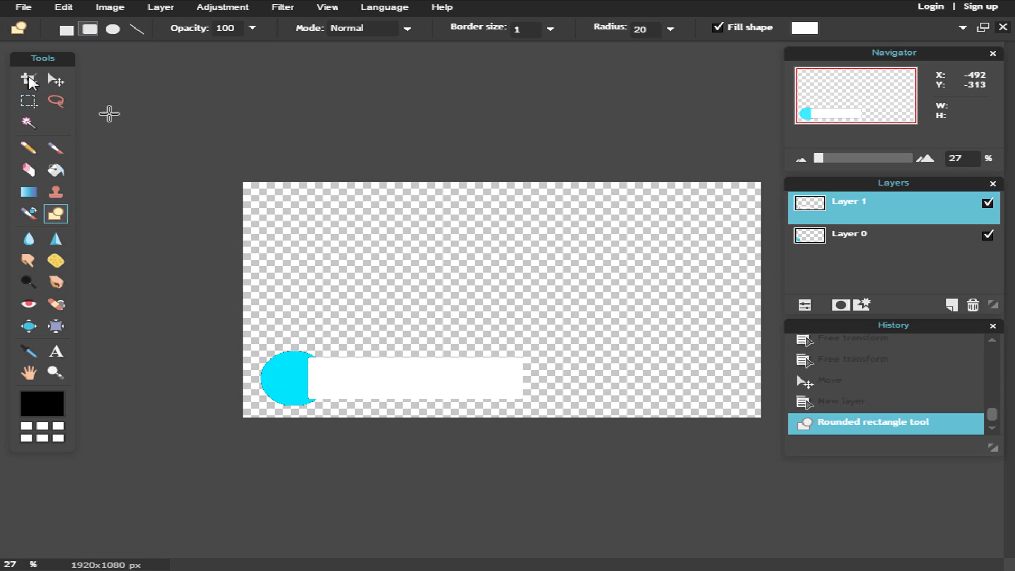
- Put the bar's layer below the circle's layer and nudge the bar left into place
{"action": "left_click", "coordinate": [56, 79]}
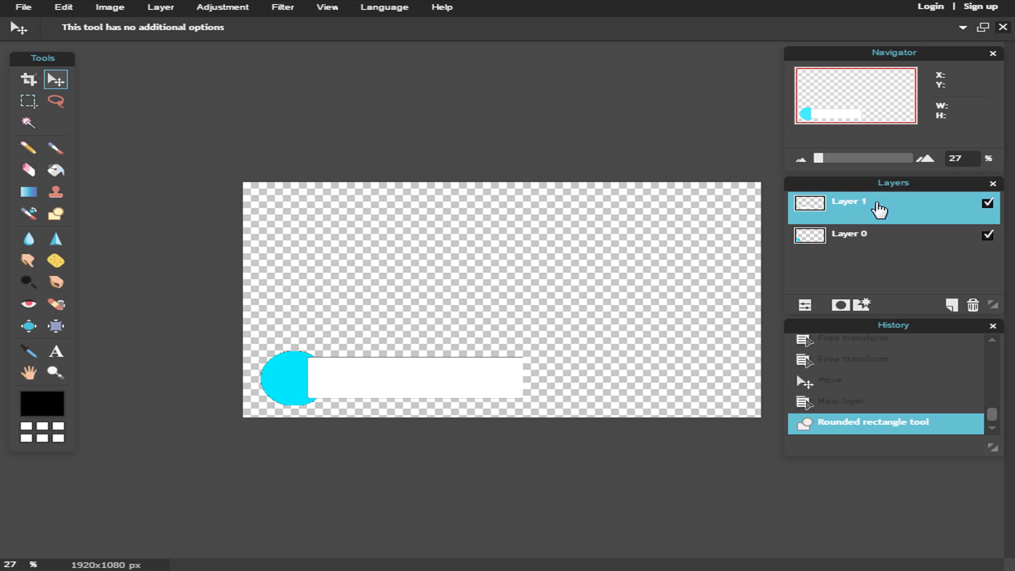
{"action": "left_click_drag", "start_coordinate": [879, 208], "coordinate": [872, 269]}
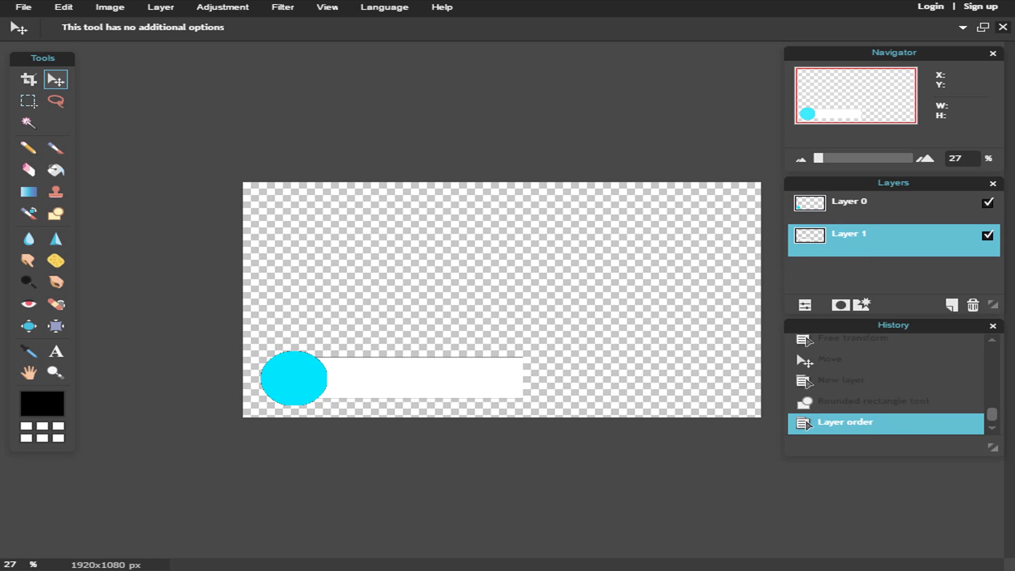
{"action": "left_click_drag", "start_coordinate": [450, 377], "coordinate": [346, 375]}
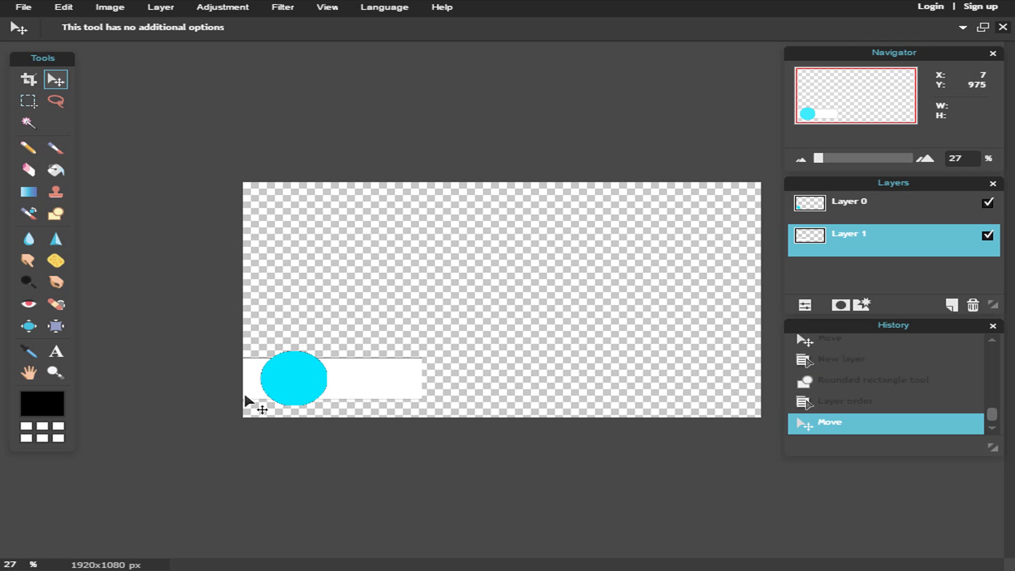
{"action": "mouse_move", "coordinate": [341, 376]}
{"action": "left_mouse_down"}
{"action": "mouse_move", "coordinate": [460, 377]}
{"action": "mouse_move", "coordinate": [442, 374]}
{"action": "left_mouse_up"}
{"action": "key", "text": "Delete"}
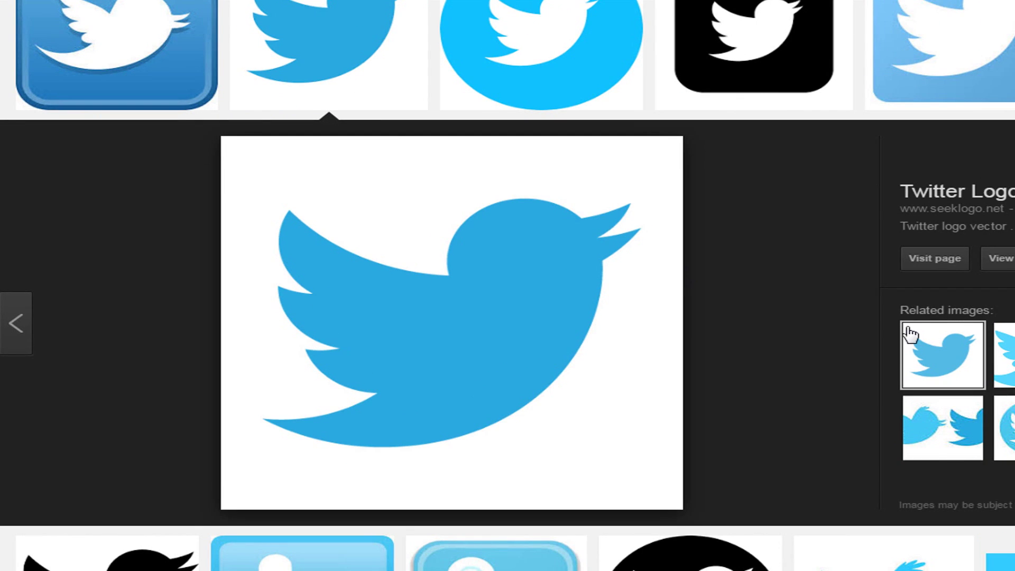
{"action": "scroll", "coordinate": [910, 336], "scroll_direction": "up", "scroll_amount": 3}
{"action": "scroll", "coordinate": [752, 369], "scroll_direction": "down", "scroll_amount": 3}
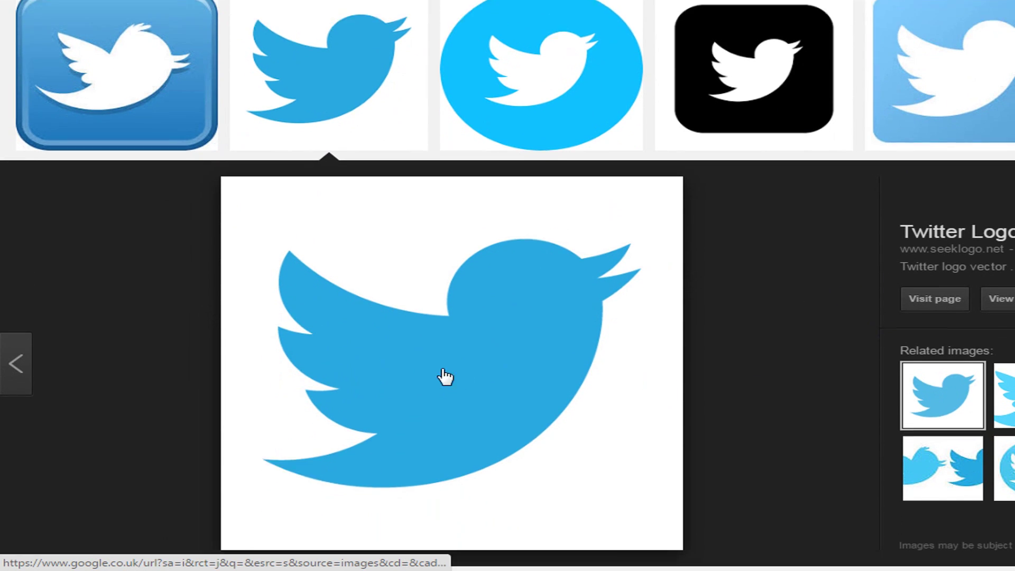
{"action": "scroll", "coordinate": [537, 339], "scroll_direction": "down", "scroll_amount": 2}
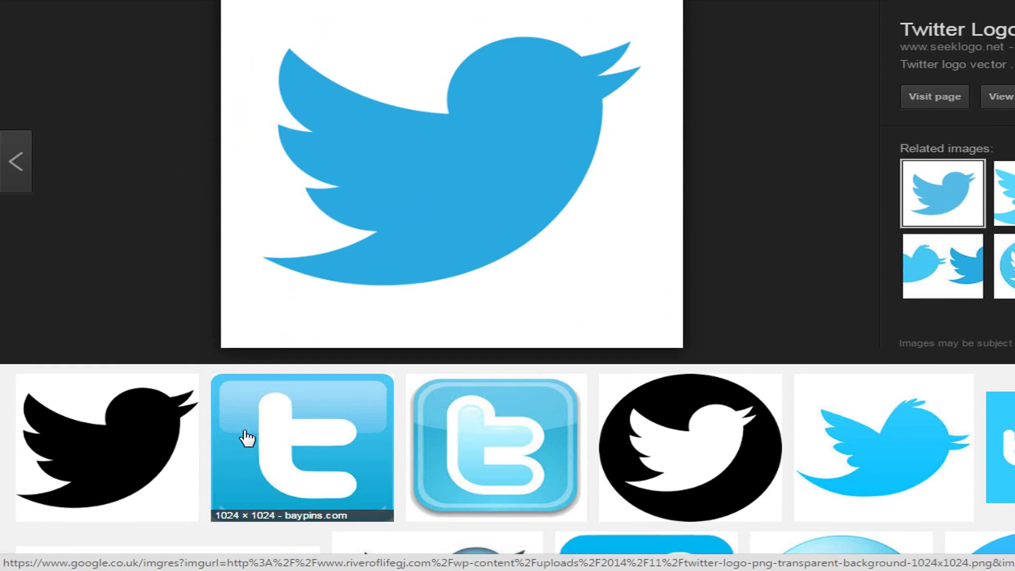
- Preview the black Twitter bird image and save it to the computer
{"action": "left_click", "coordinate": [141, 453]}
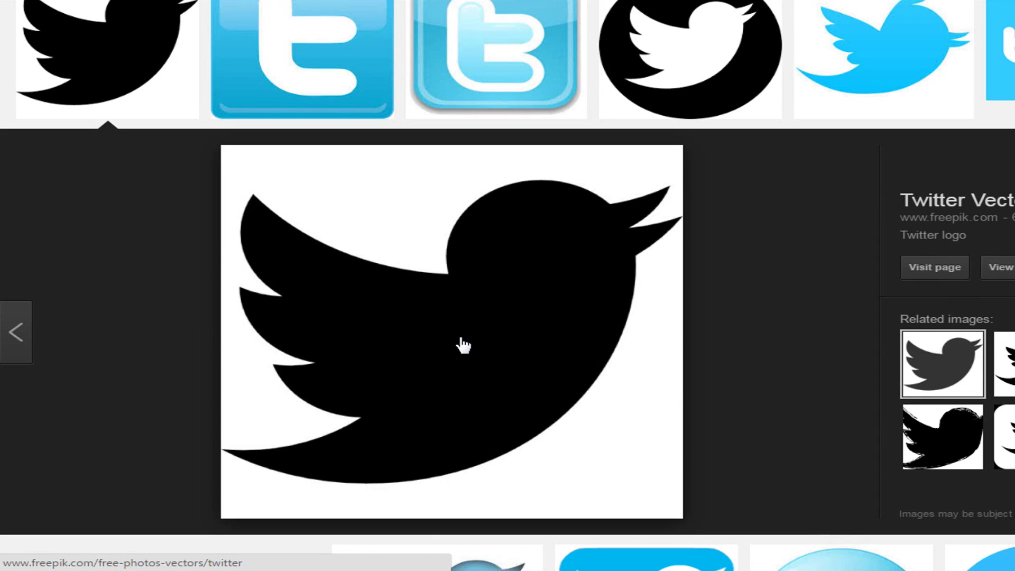
{"action": "right_click", "coordinate": [459, 379]}
{"action": "left_click", "coordinate": [527, 250]}
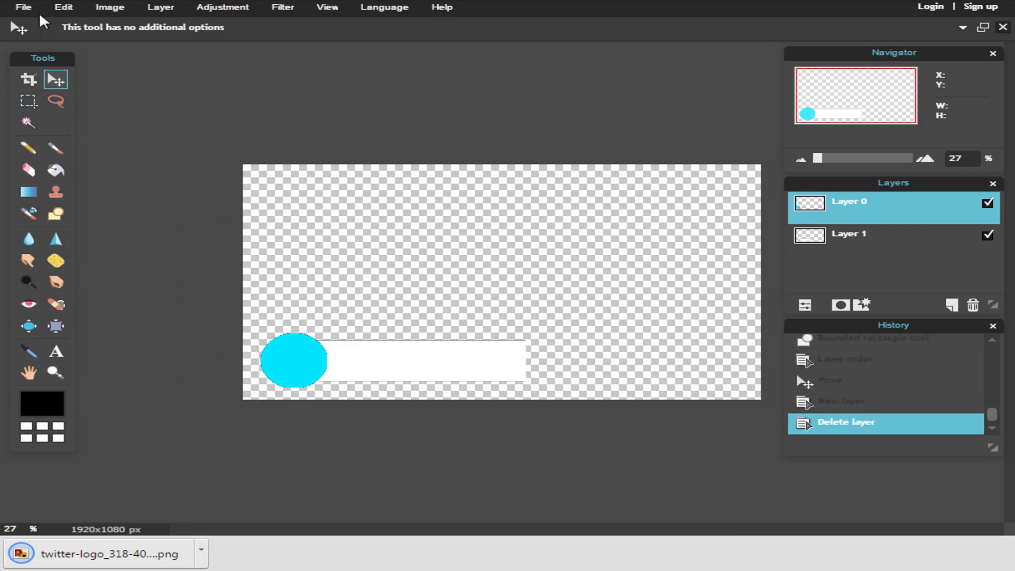
- Open the downloaded black Twitter bird PNG in Pixlr
{"action": "left_click", "coordinate": [26, 9]}
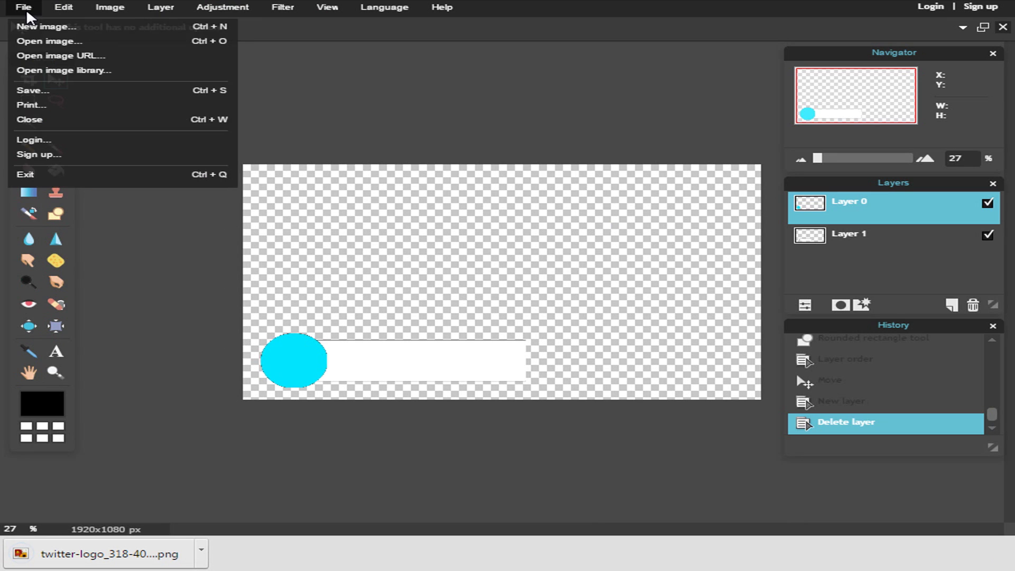
{"action": "left_click", "coordinate": [55, 39]}
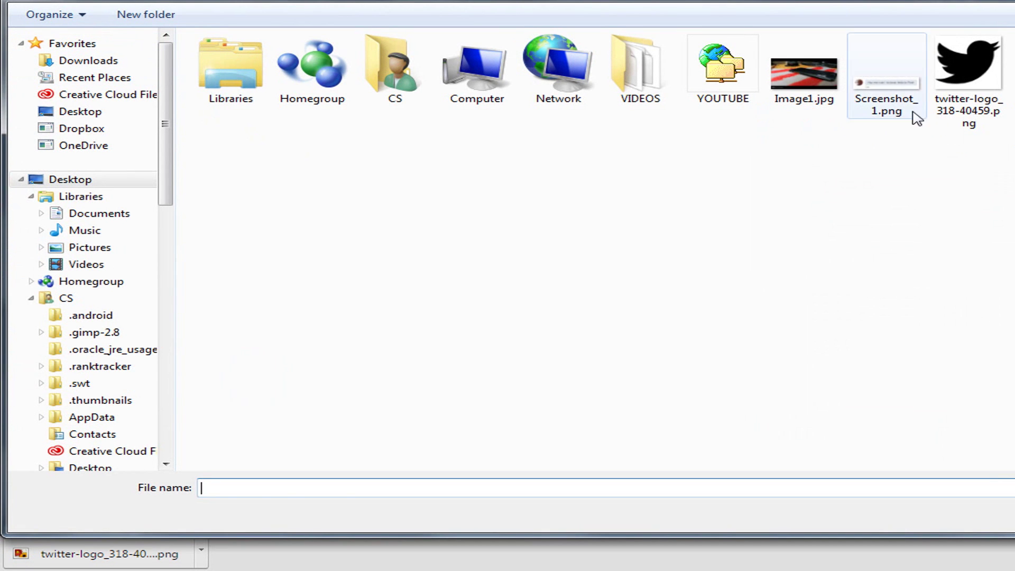
{"action": "double_click", "coordinate": [970, 72]}
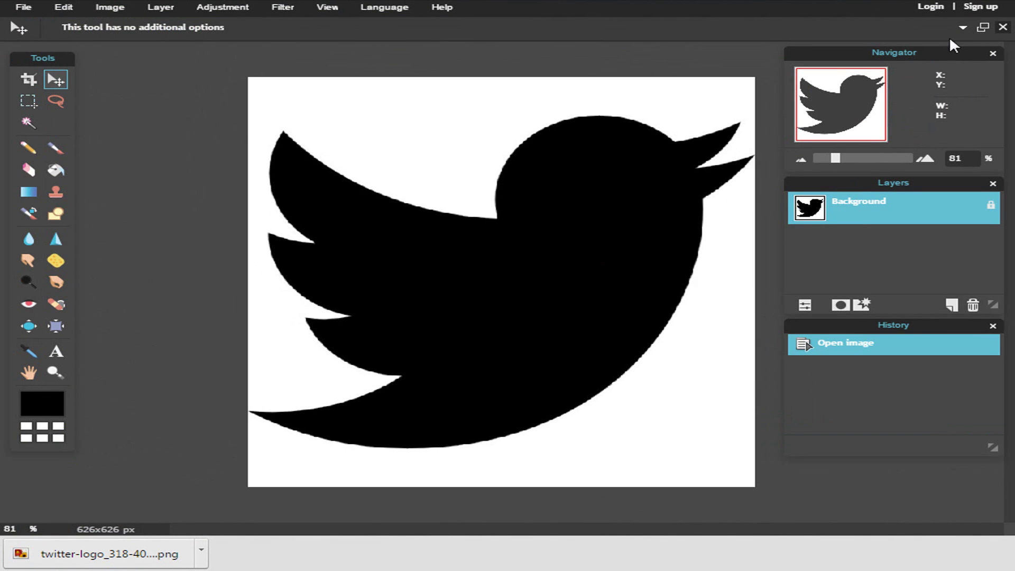
- Close the blue bird document without saving and switch to the black bird image
{"action": "left_click", "coordinate": [958, 29]}
{"action": "left_click", "coordinate": [849, 50]}
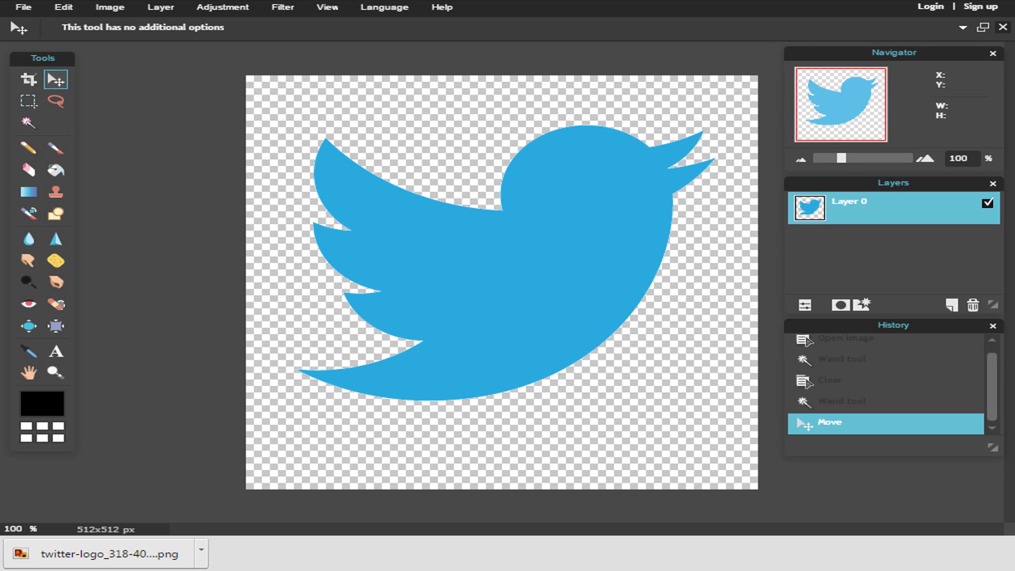
{"action": "left_click", "coordinate": [1003, 27]}
{"action": "left_click", "coordinate": [627, 297]}
{"action": "left_click", "coordinate": [962, 27]}
{"action": "left_click", "coordinate": [910, 54]}
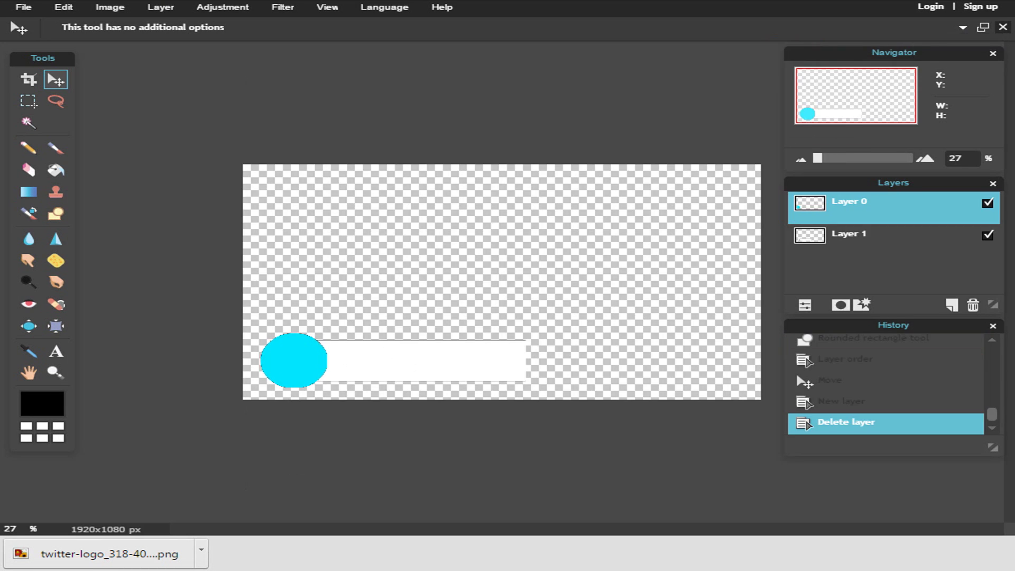
{"action": "left_click", "coordinate": [962, 28]}
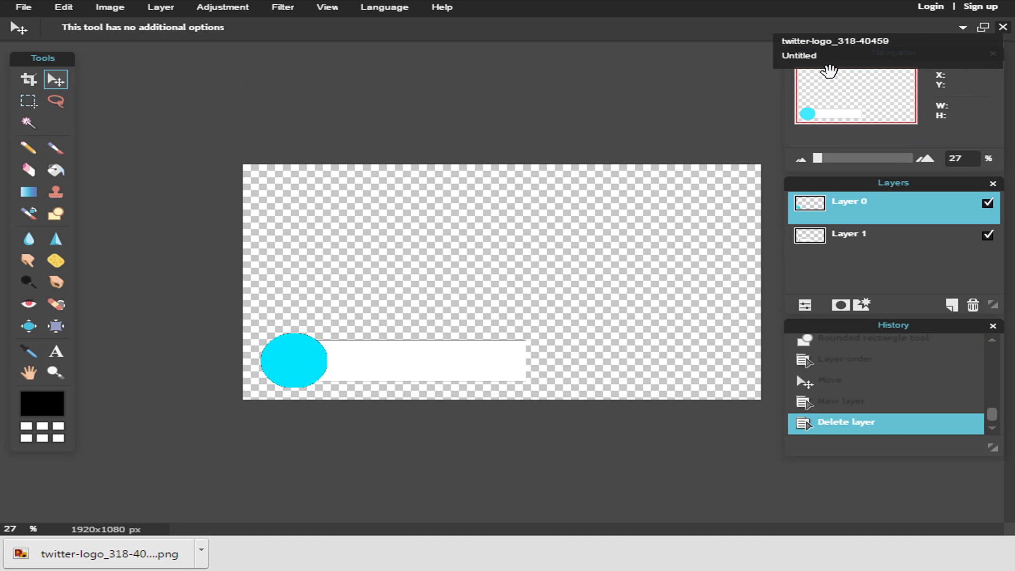
{"action": "left_click", "coordinate": [828, 64]}
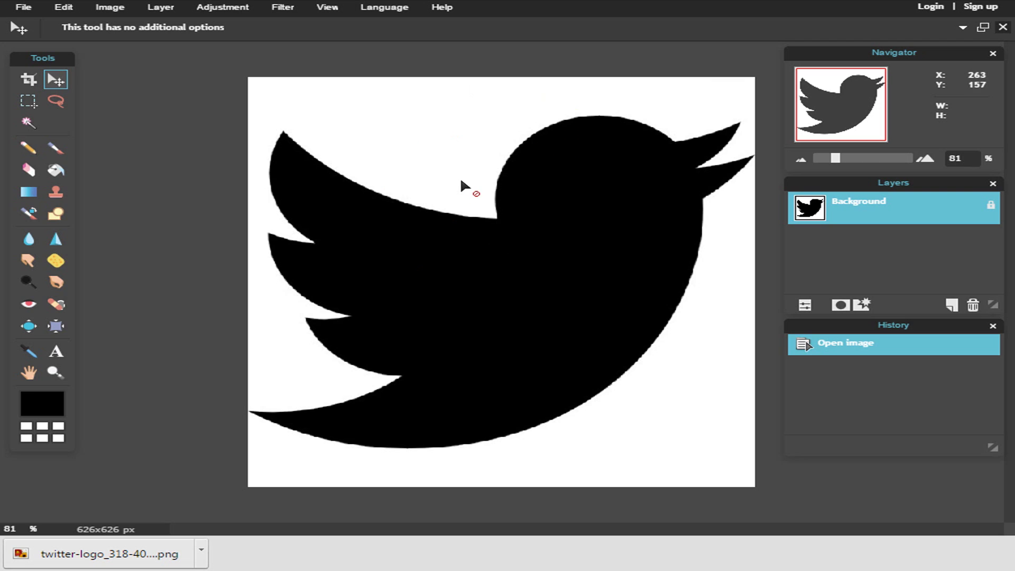
- Unlock the background layer, delete the white areas with Magic Wand, and deselect
{"action": "double_click", "coordinate": [990, 207]}
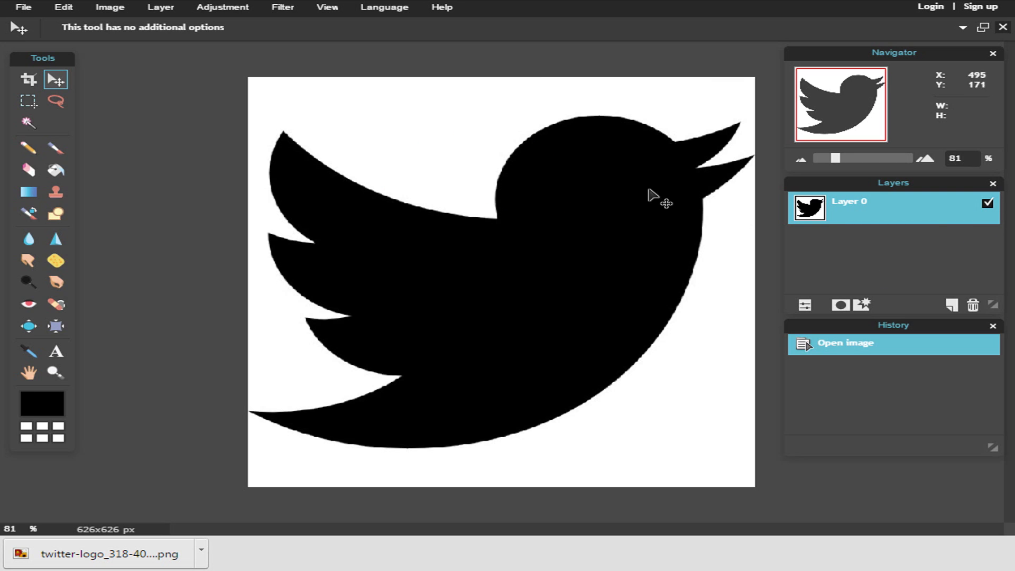
{"action": "left_click", "coordinate": [32, 124]}
{"action": "left_click", "coordinate": [425, 142]}
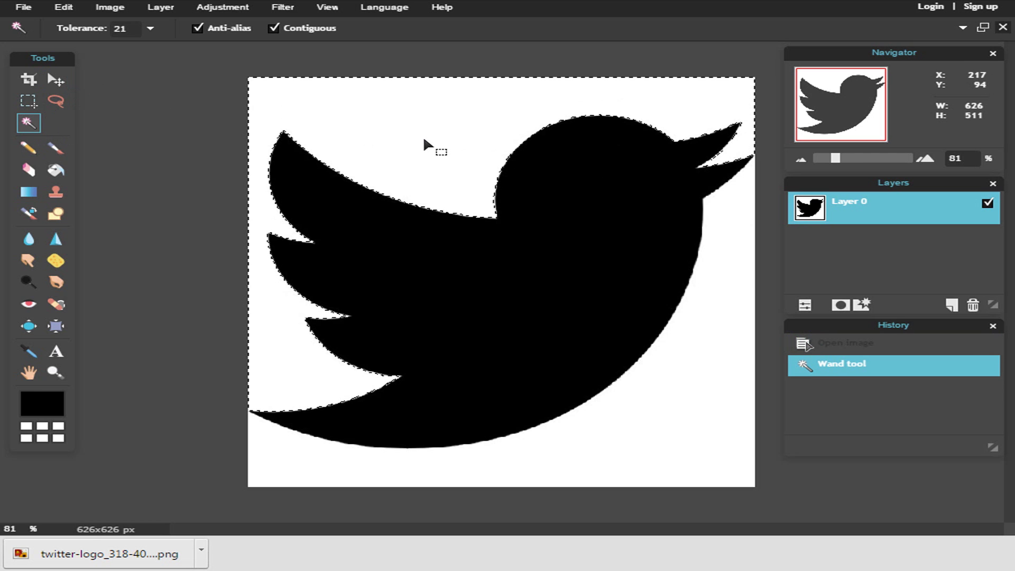
{"action": "key", "text": "Delete"}
{"action": "left_click", "coordinate": [731, 401]}
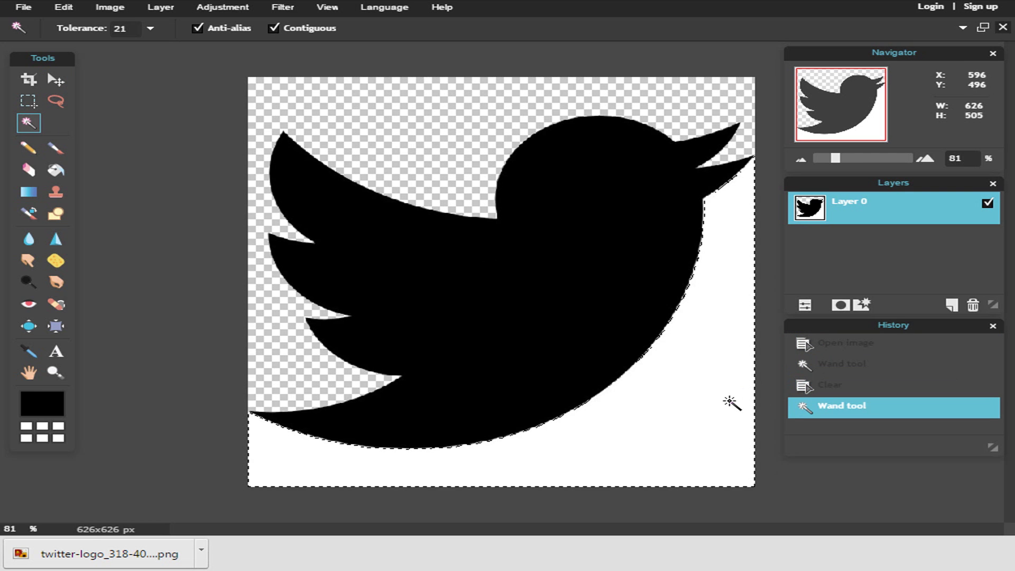
{"action": "key", "text": "Delete"}
{"action": "right_click", "coordinate": [352, 318]}
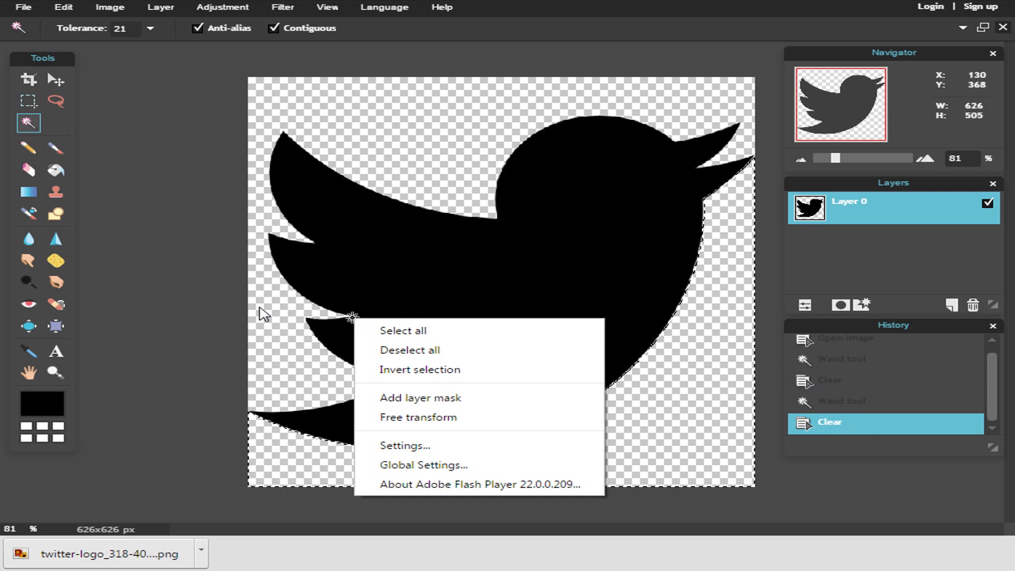
{"action": "left_click", "coordinate": [191, 290]}
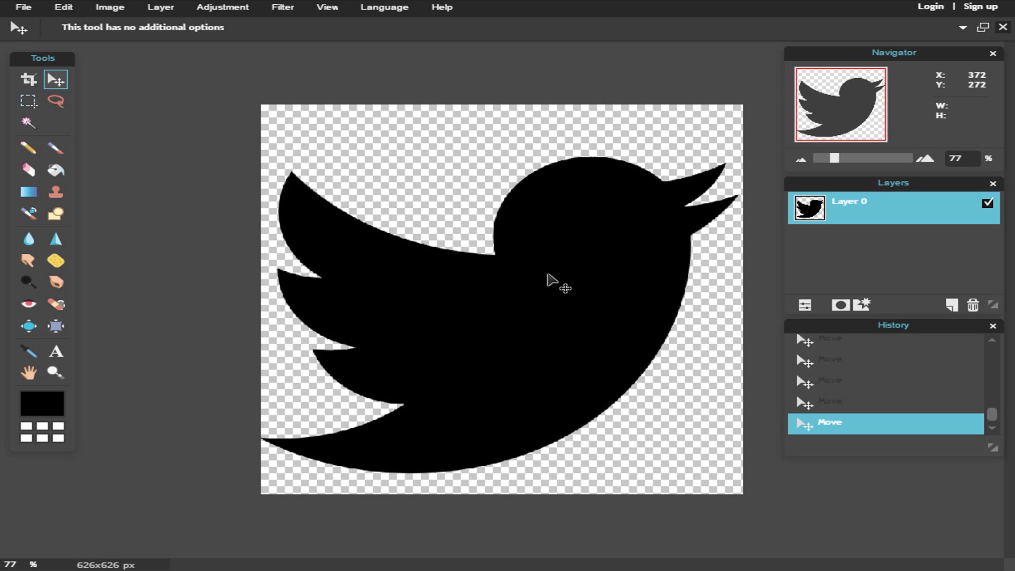
- Float the document windows, reposition the bird window, and maximize the design window
{"action": "left_click", "coordinate": [982, 27]}
{"action": "left_click_drag", "start_coordinate": [461, 80], "coordinate": [547, 296]}
{"action": "left_click_drag", "start_coordinate": [873, 207], "coordinate": [481, 182]}
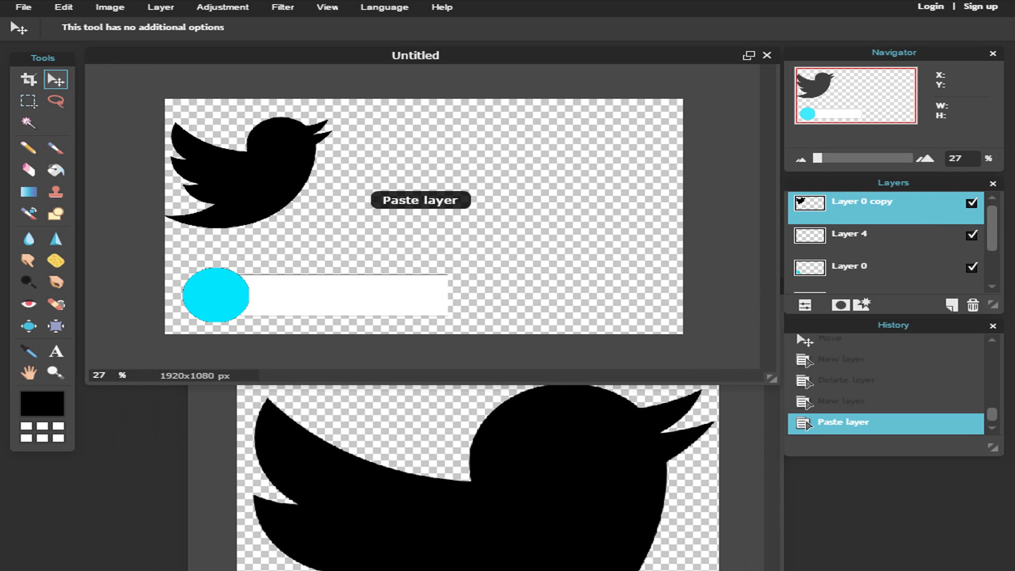
{"action": "left_click", "coordinate": [748, 56]}
- Move the bird down and shrink it with Free transform to fit over the cyan circle
{"action": "left_click_drag", "start_coordinate": [347, 283], "coordinate": [351, 383]}
{"action": "left_click", "coordinate": [64, 7]}
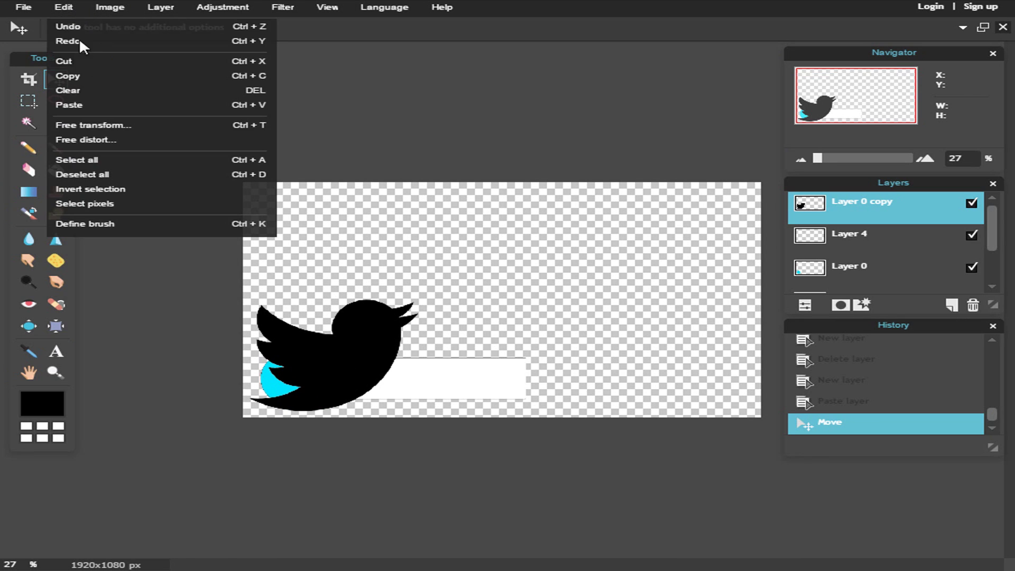
{"action": "left_click", "coordinate": [113, 129]}
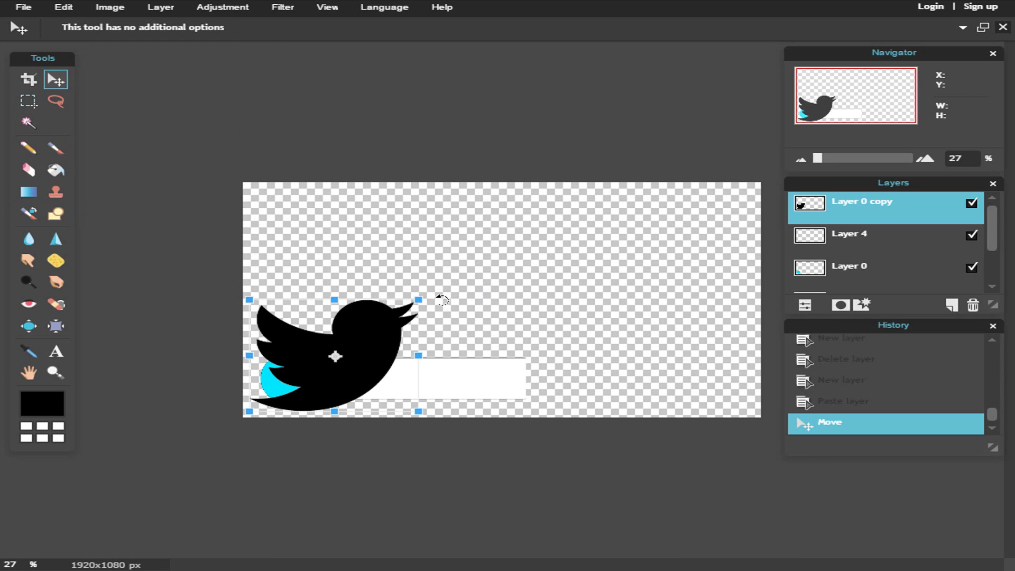
{"action": "left_click_drag", "start_coordinate": [418, 299], "coordinate": [380, 363]}
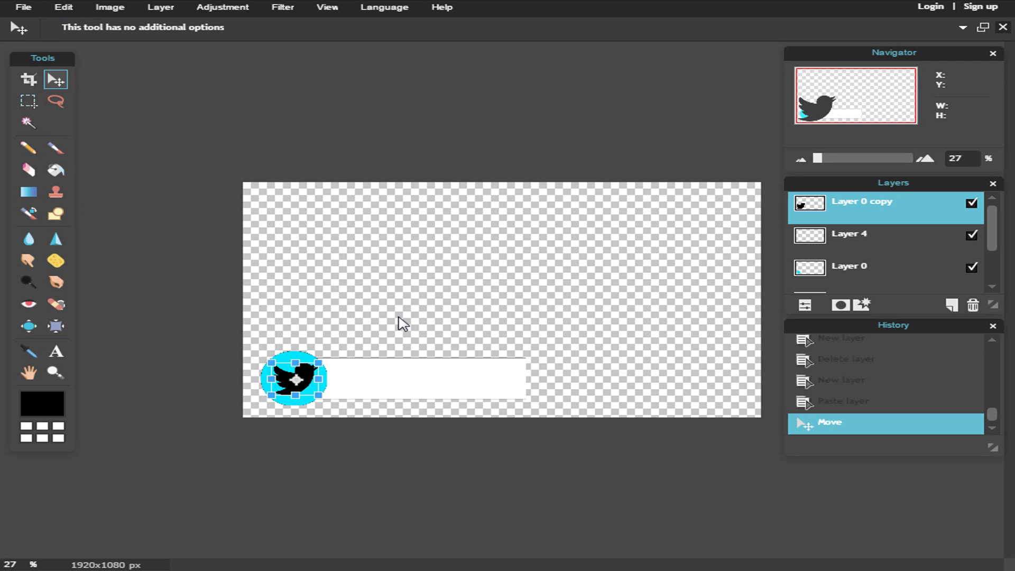
{"action": "left_click", "coordinate": [400, 320]}
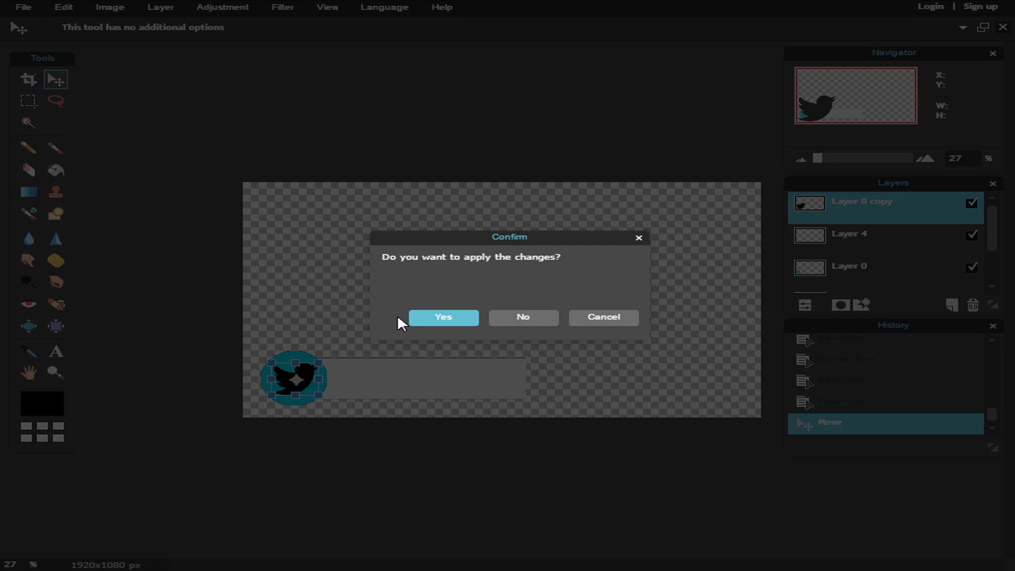
- Apply the bird's resize and select Layer 0 holding the cyan circle
{"action": "left_click", "coordinate": [456, 318]}
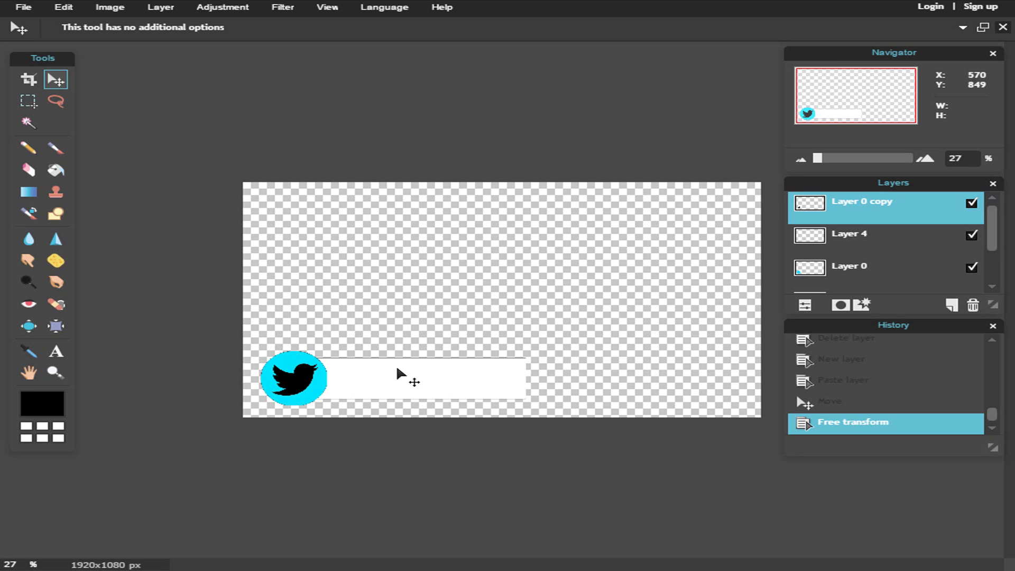
{"action": "scroll", "coordinate": [322, 405], "scroll_direction": "down", "scroll_amount": 1}
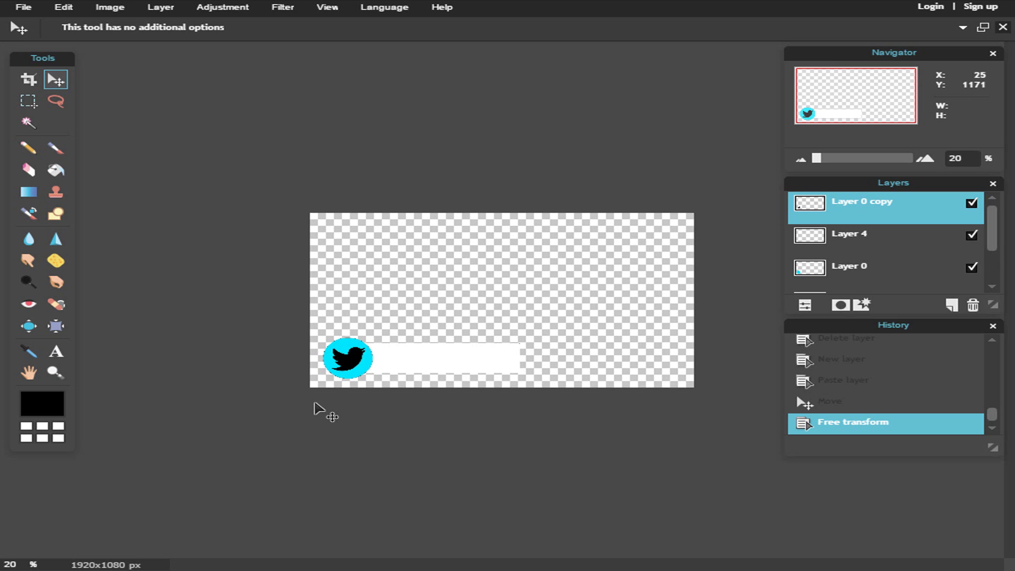
{"action": "scroll", "coordinate": [321, 412], "scroll_direction": "up", "scroll_amount": 1}
{"action": "scroll", "coordinate": [329, 409], "scroll_direction": "up", "scroll_amount": 1}
{"action": "left_click", "coordinate": [848, 246]}
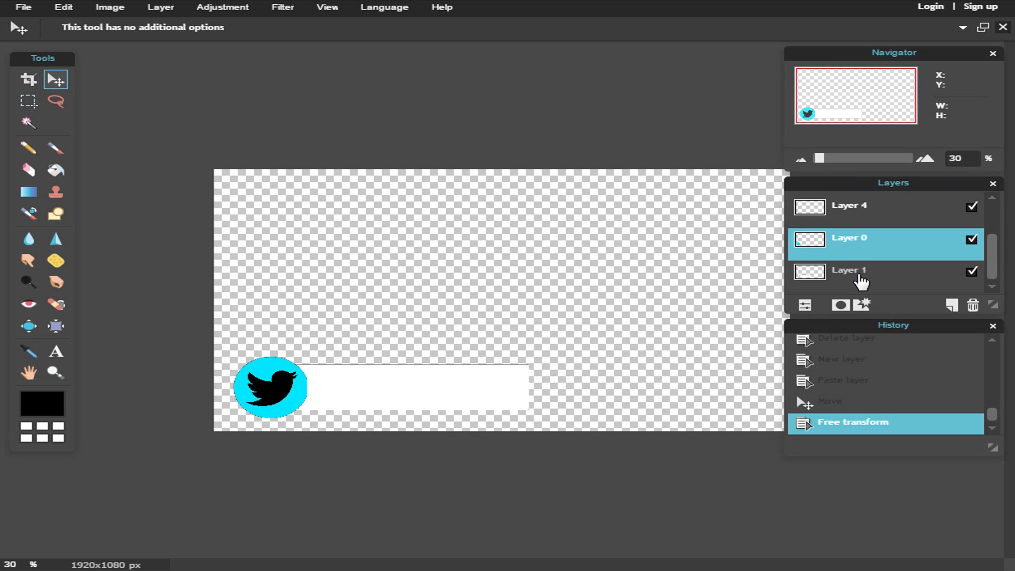
- Give Layer 0 a black drop shadow with opacity 100 and a 180° angle
{"action": "left_click", "coordinate": [862, 306]}
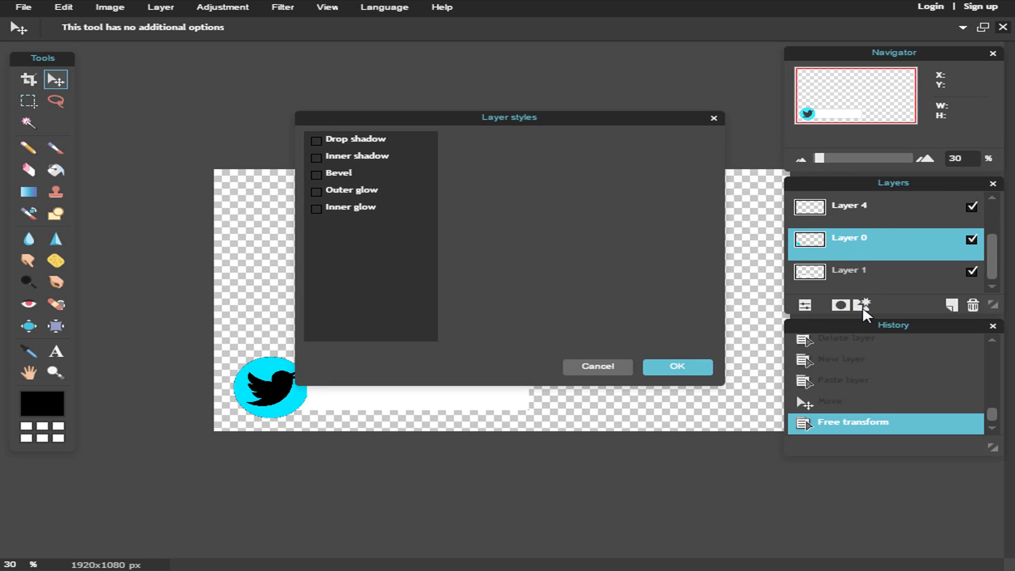
{"action": "left_click_drag", "start_coordinate": [499, 119], "coordinate": [575, 91]}
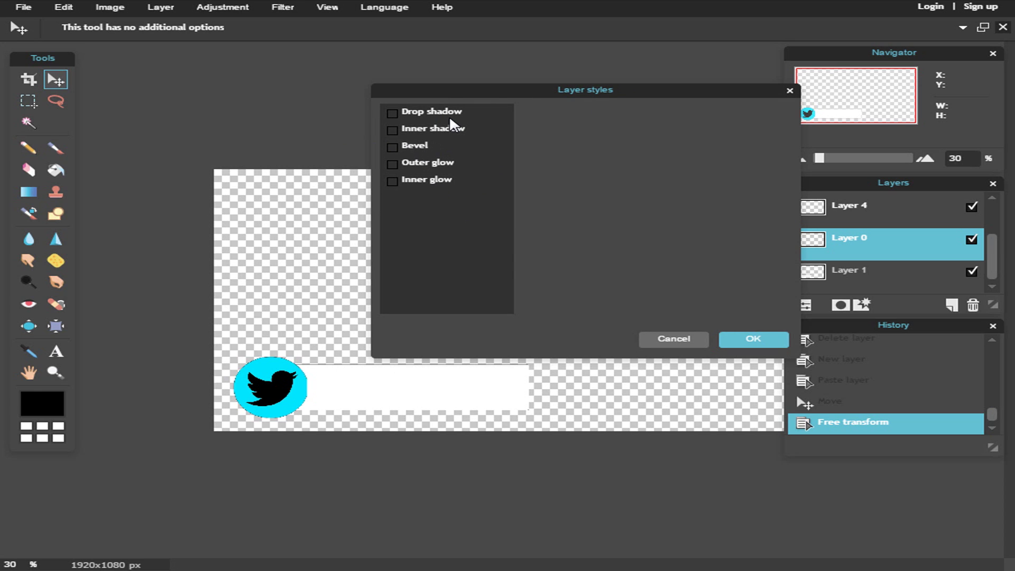
{"action": "left_click", "coordinate": [432, 112]}
{"action": "left_click_drag", "start_coordinate": [706, 129], "coordinate": [759, 121]}
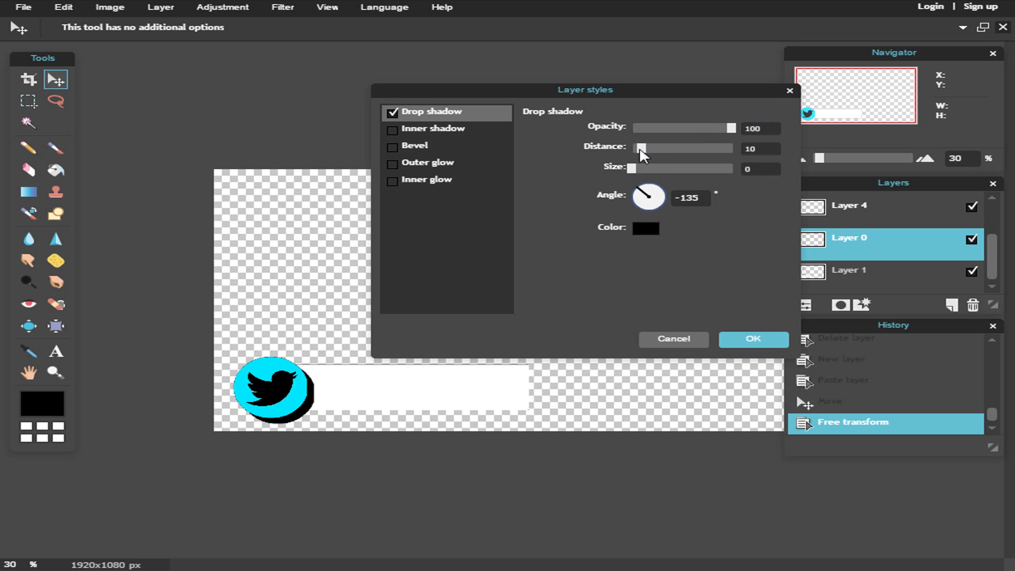
{"action": "mouse_move", "coordinate": [646, 198]}
{"action": "left_mouse_down"}
{"action": "mouse_move", "coordinate": [695, 184]}
{"action": "mouse_move", "coordinate": [619, 197]}
{"action": "left_mouse_up"}
{"action": "left_click_drag", "start_coordinate": [705, 198], "coordinate": [675, 198]}
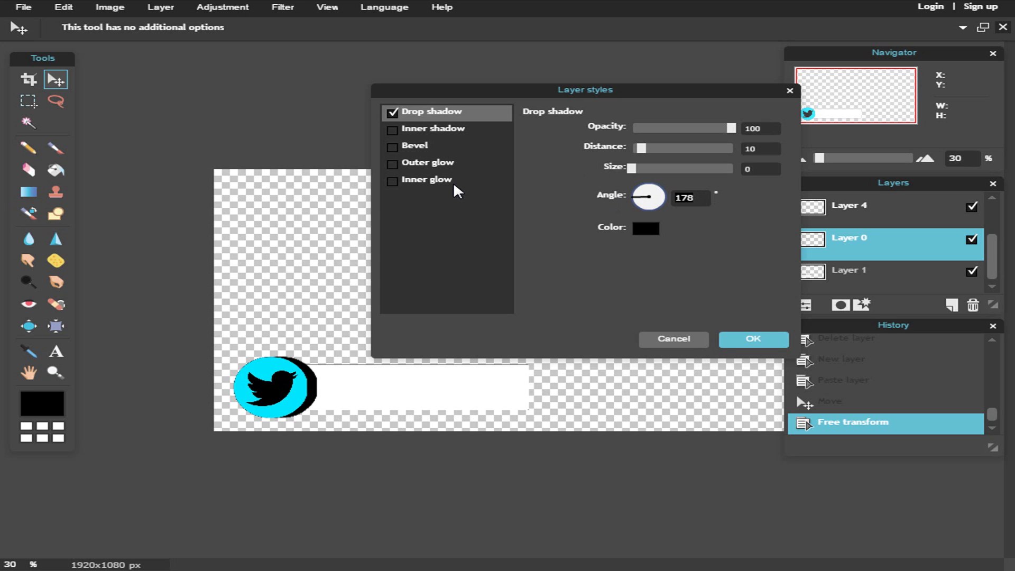
{"action": "key", "text": "Return"}
{"action": "left_click_drag", "start_coordinate": [704, 198], "coordinate": [629, 203]}
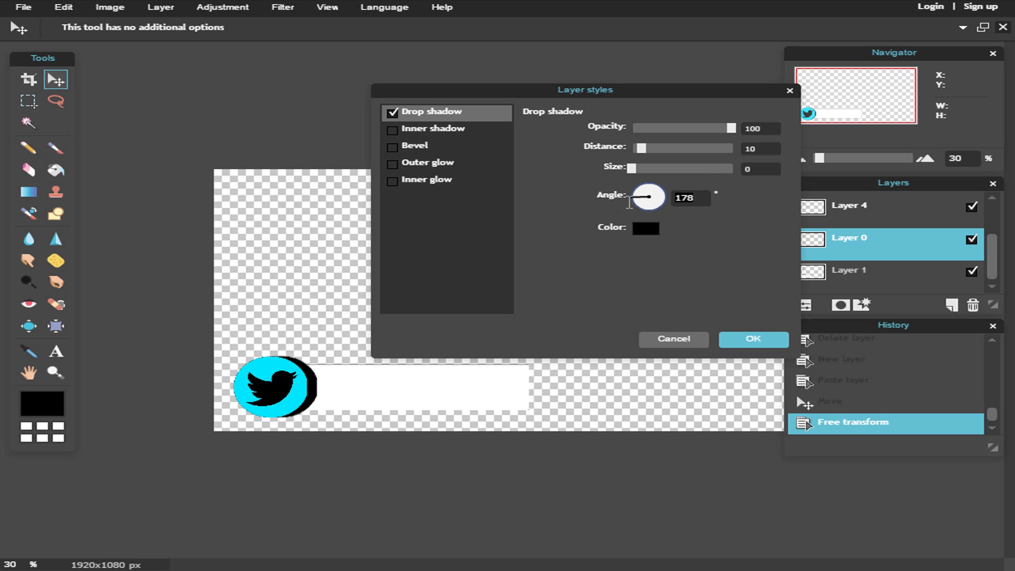
{"action": "type", "text": "180"}
{"action": "left_click", "coordinate": [754, 342]}
- Add a new top layer and paste 'CASUALSAVAGE' into a text box on the white bar
{"action": "left_click", "coordinate": [892, 216]}
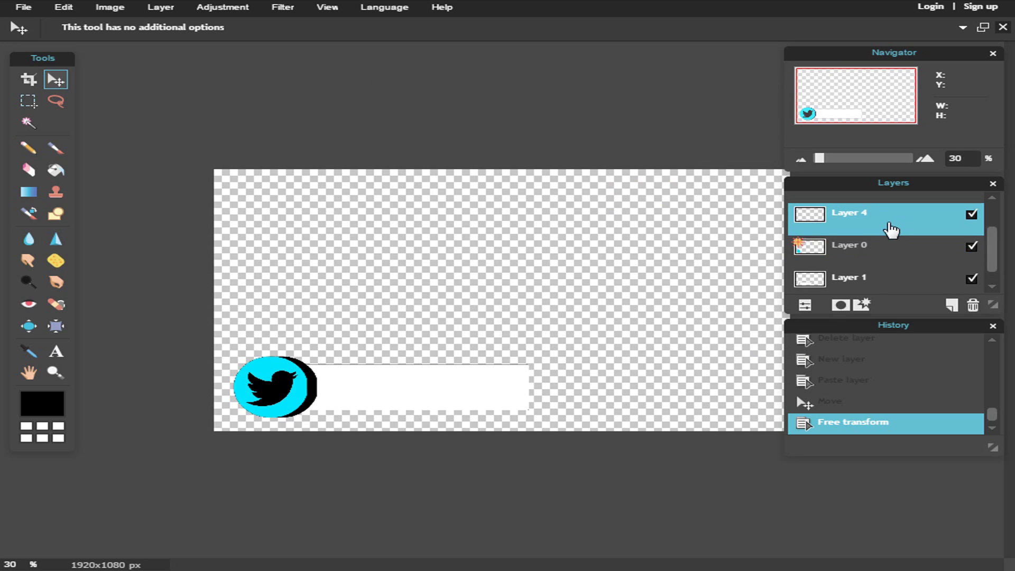
{"action": "scroll", "coordinate": [901, 250], "scroll_direction": "up", "scroll_amount": 1}
{"action": "left_click", "coordinate": [886, 210]}
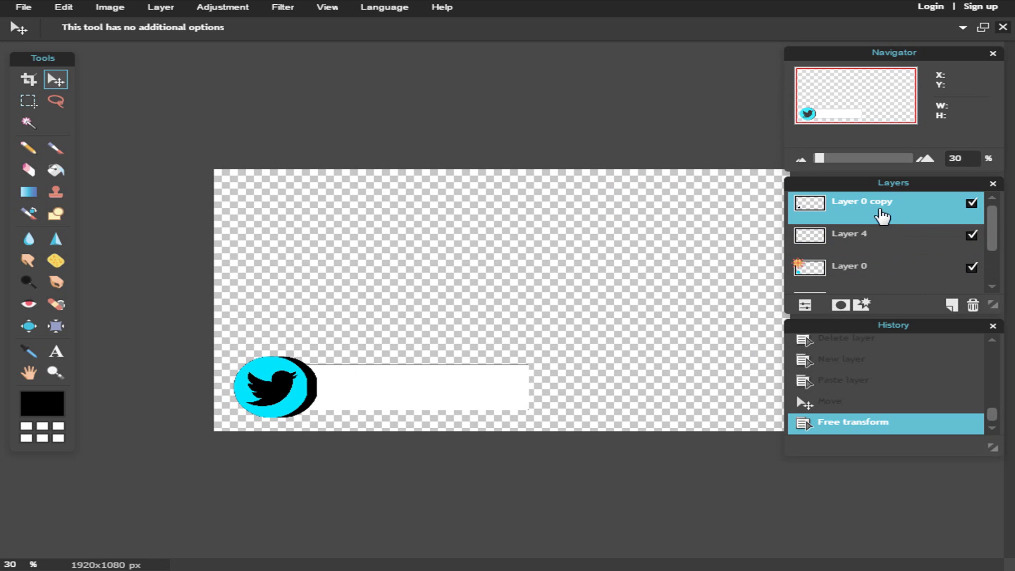
{"action": "left_click", "coordinate": [952, 305]}
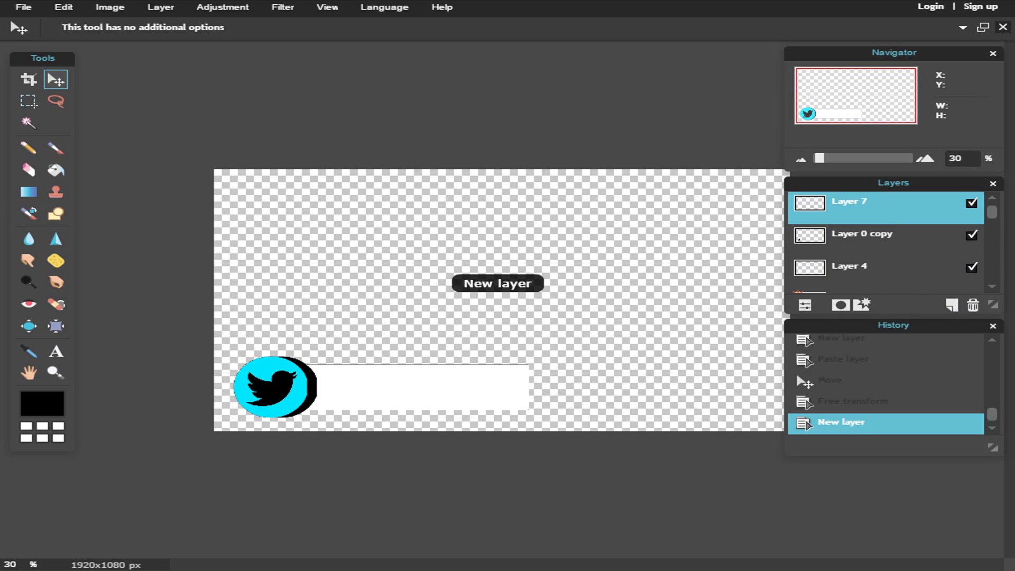
{"action": "left_click", "coordinate": [53, 359]}
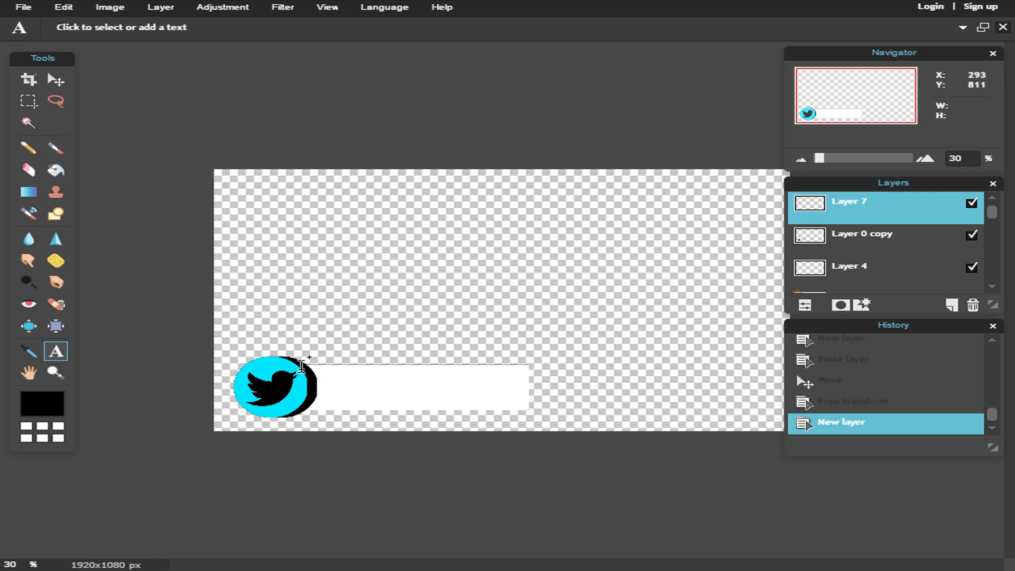
{"action": "left_click", "coordinate": [332, 367]}
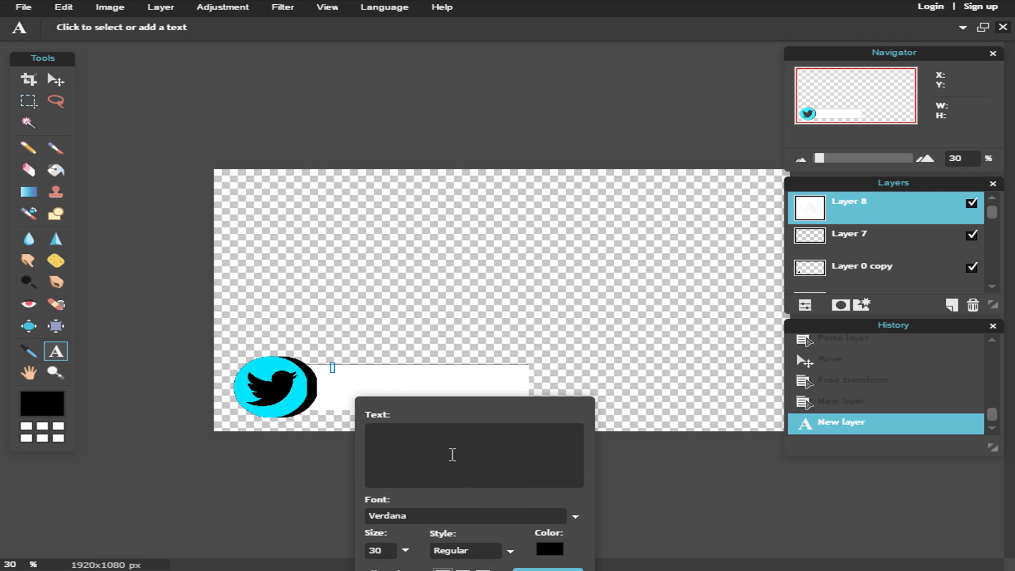
{"action": "left_click_drag", "start_coordinate": [452, 455], "coordinate": [650, 196]}
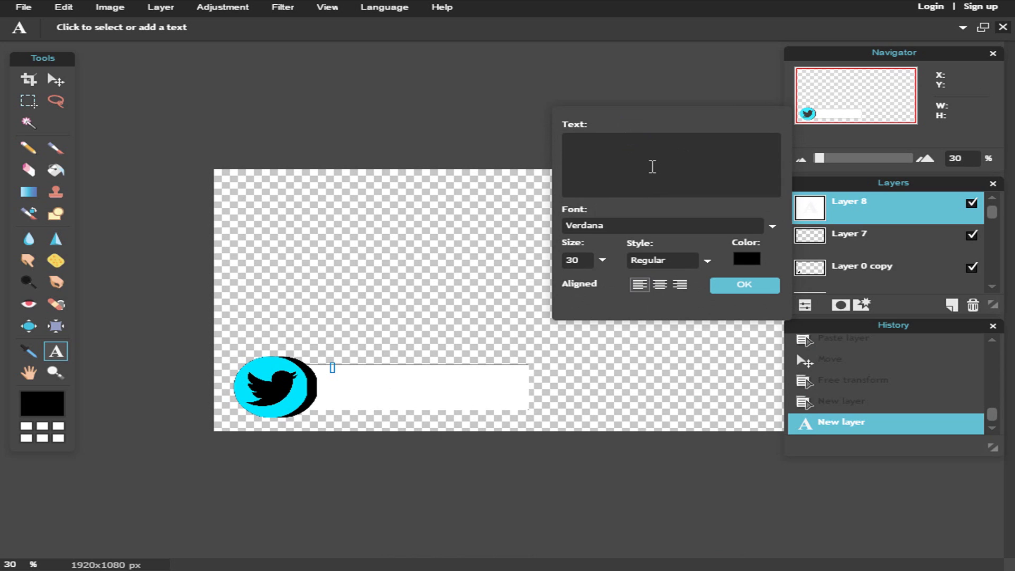
{"action": "type", "text": "CASUALSAVAGE"}
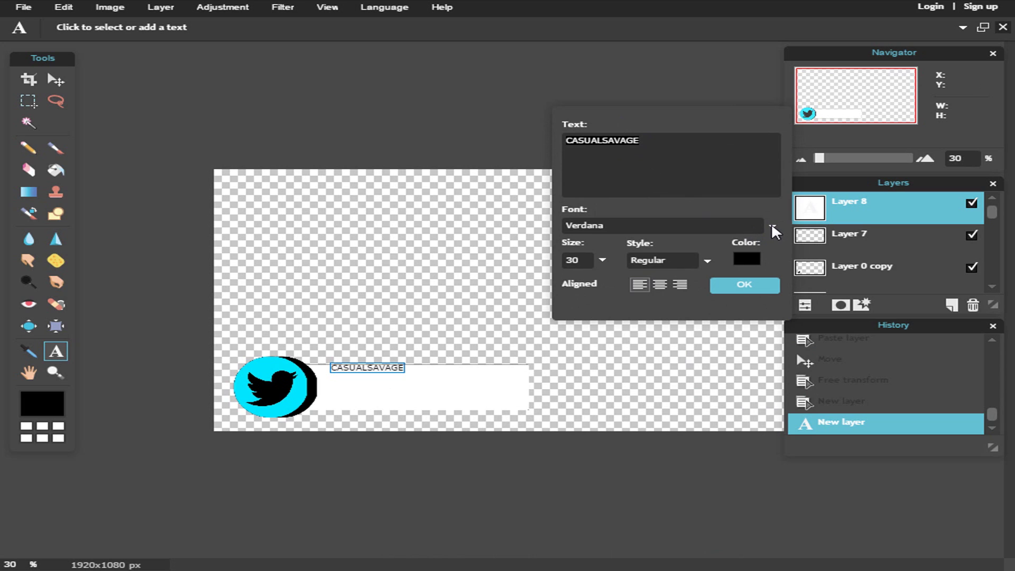
- Set the text font to ! PEPSI ! and enlarge it to fill the bar
{"action": "left_click", "coordinate": [771, 223]}
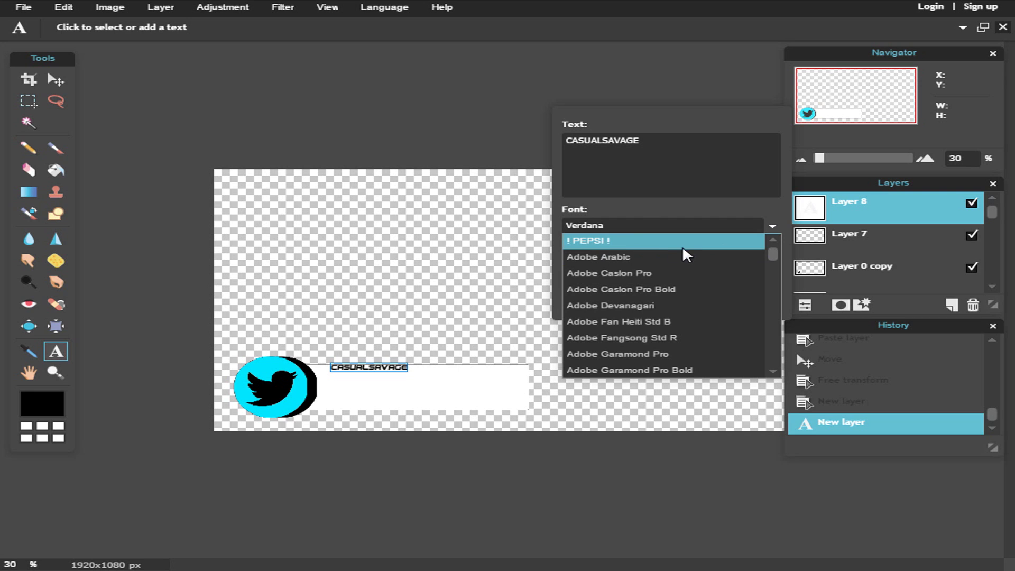
{"action": "mouse_move", "coordinate": [772, 254]}
{"action": "left_mouse_down"}
{"action": "mouse_move", "coordinate": [767, 315]}
{"action": "mouse_move", "coordinate": [768, 240]}
{"action": "left_mouse_up"}
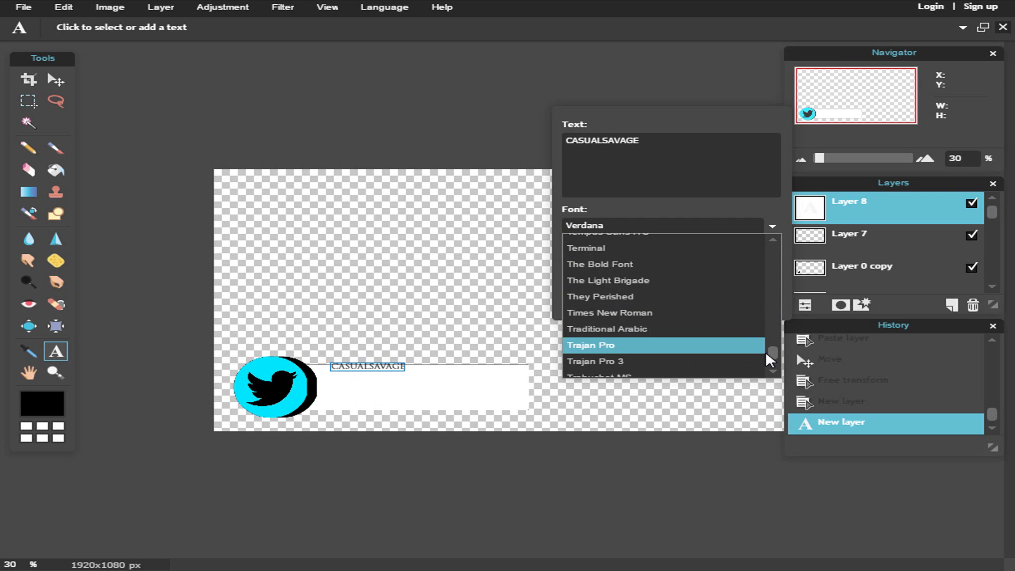
{"action": "left_click", "coordinate": [663, 241]}
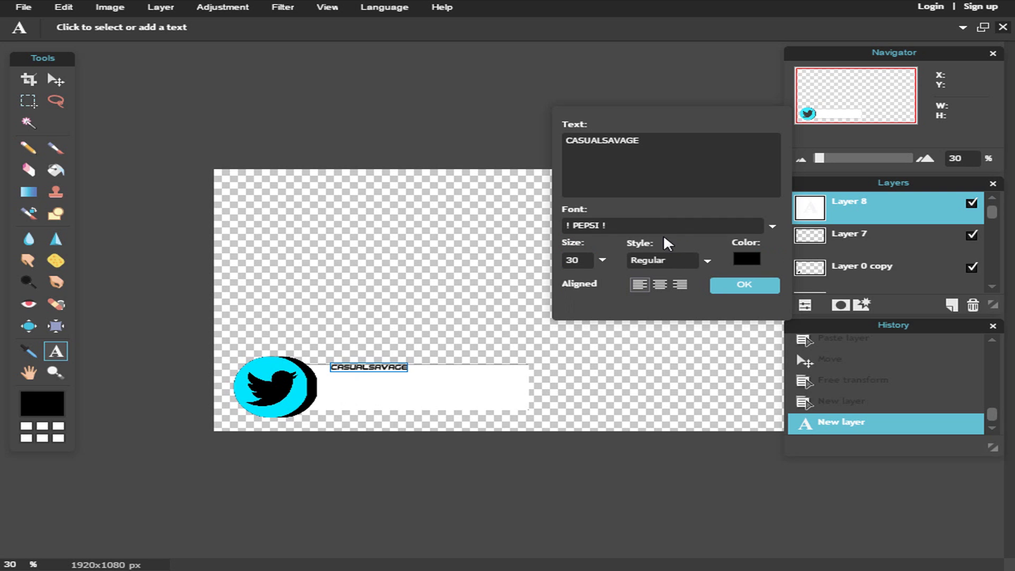
{"action": "left_click", "coordinate": [602, 260]}
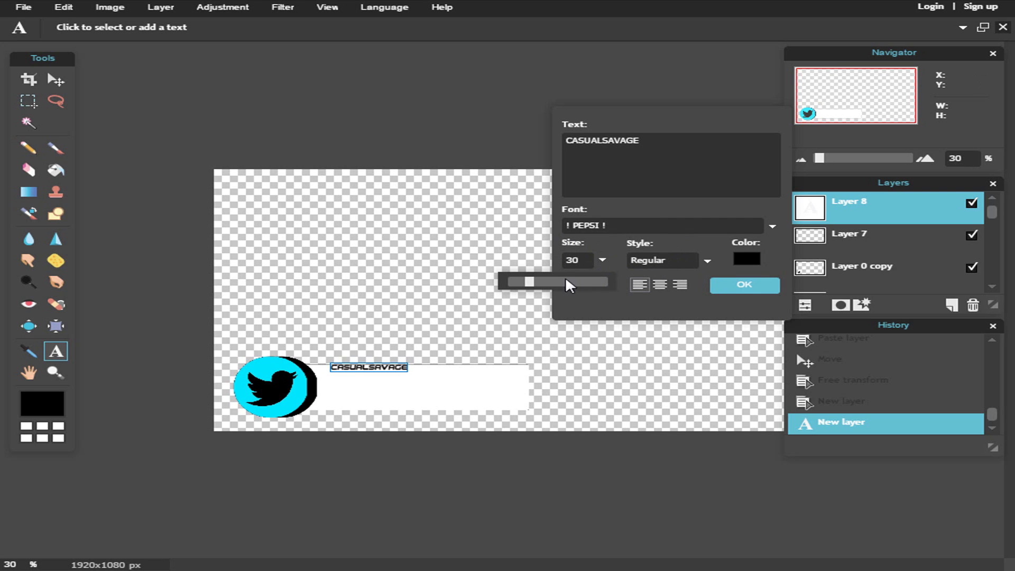
{"action": "left_click_drag", "start_coordinate": [538, 284], "coordinate": [577, 284]}
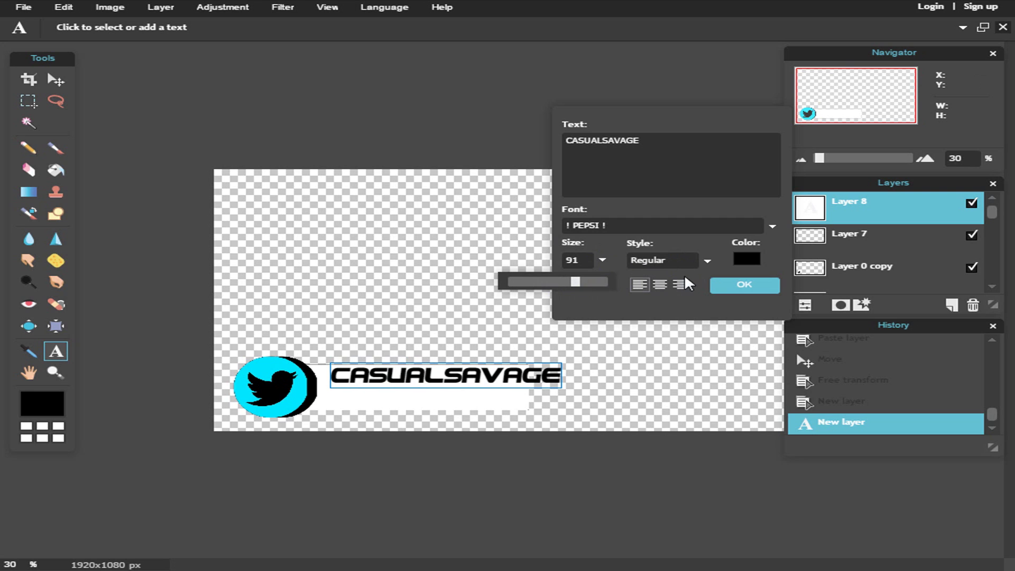
- Colour the text cyan (00e5ff) to match the Twitter circle and commit it
{"action": "left_click", "coordinate": [753, 258]}
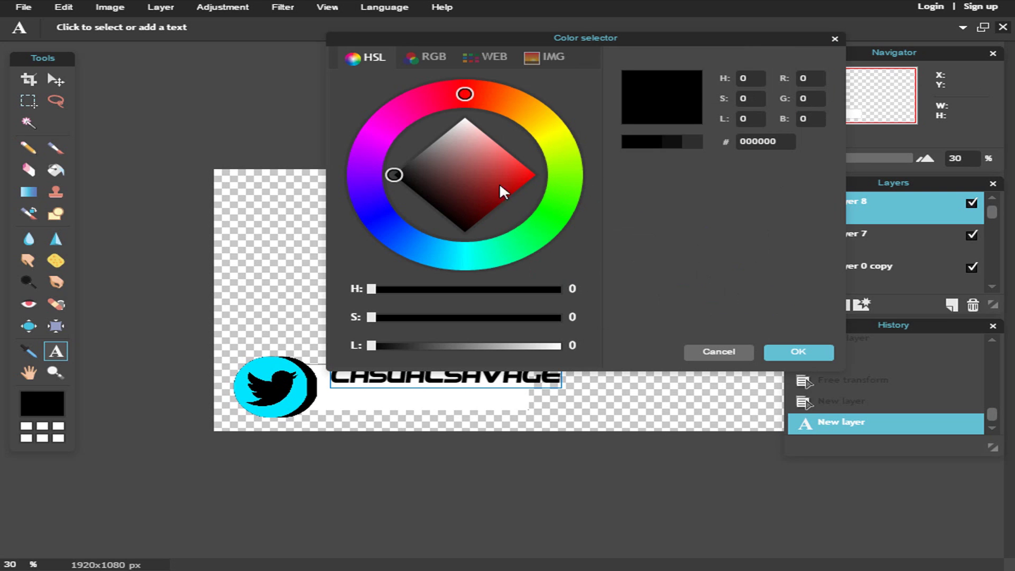
{"action": "left_click", "coordinate": [468, 258]}
{"action": "left_click_drag", "start_coordinate": [519, 190], "coordinate": [629, 151]}
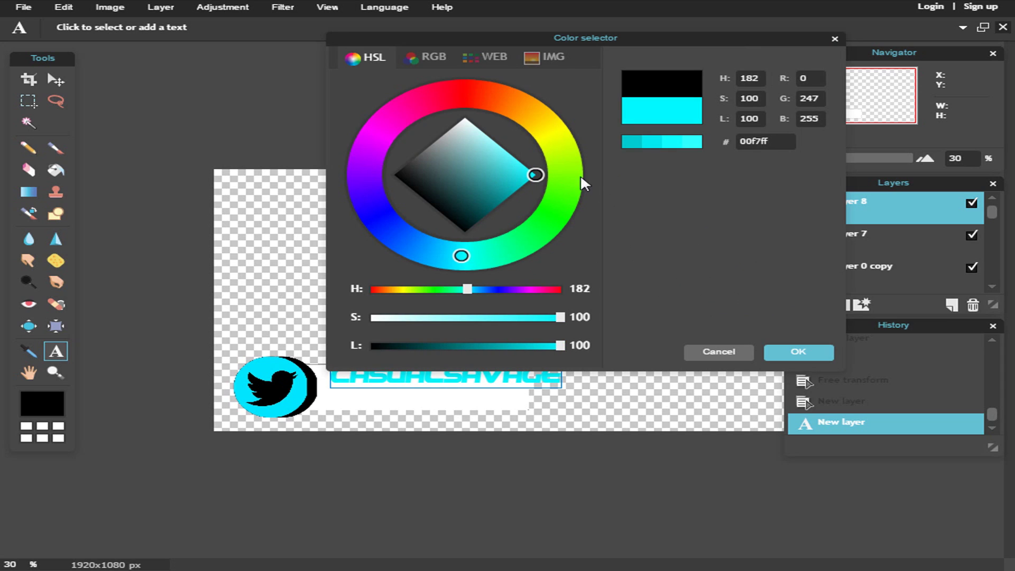
{"action": "left_click", "coordinate": [274, 365]}
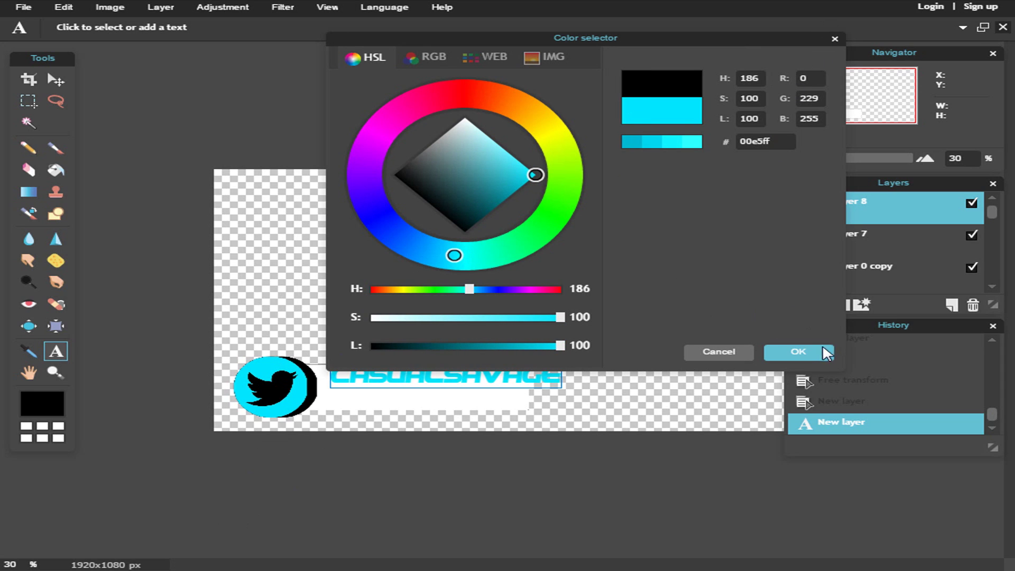
{"action": "left_click", "coordinate": [826, 354]}
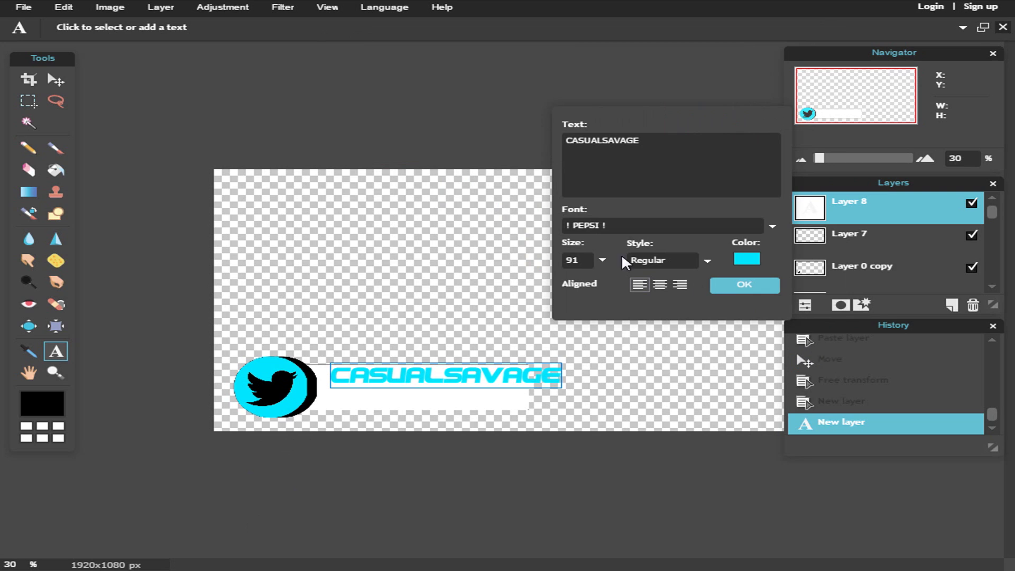
{"action": "left_click", "coordinate": [750, 289]}
- Nudge the CASUALSAVAGE text down and select the white bar's Layer 1
{"action": "left_click", "coordinate": [56, 80]}
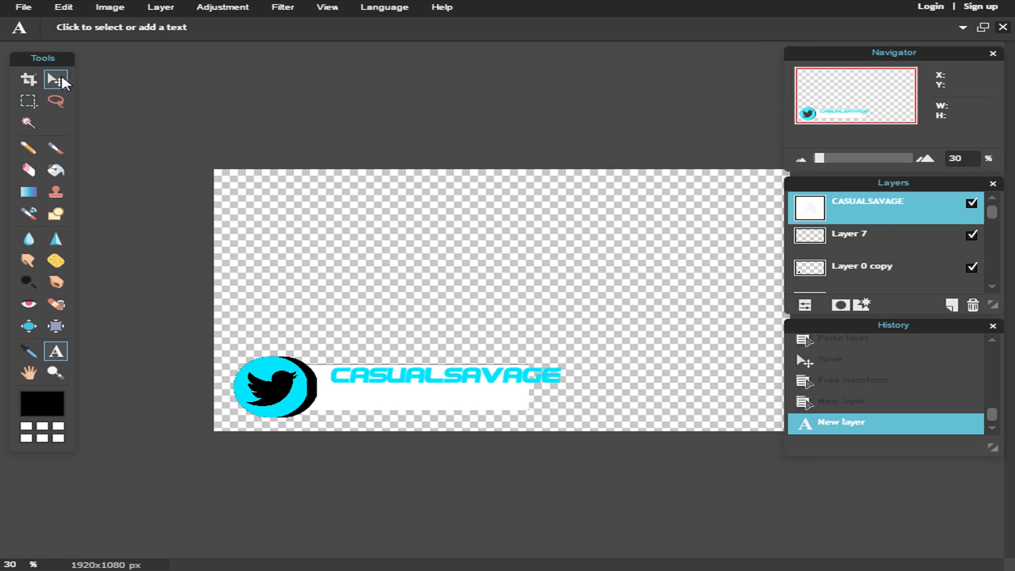
{"action": "left_click_drag", "start_coordinate": [469, 282], "coordinate": [463, 304]}
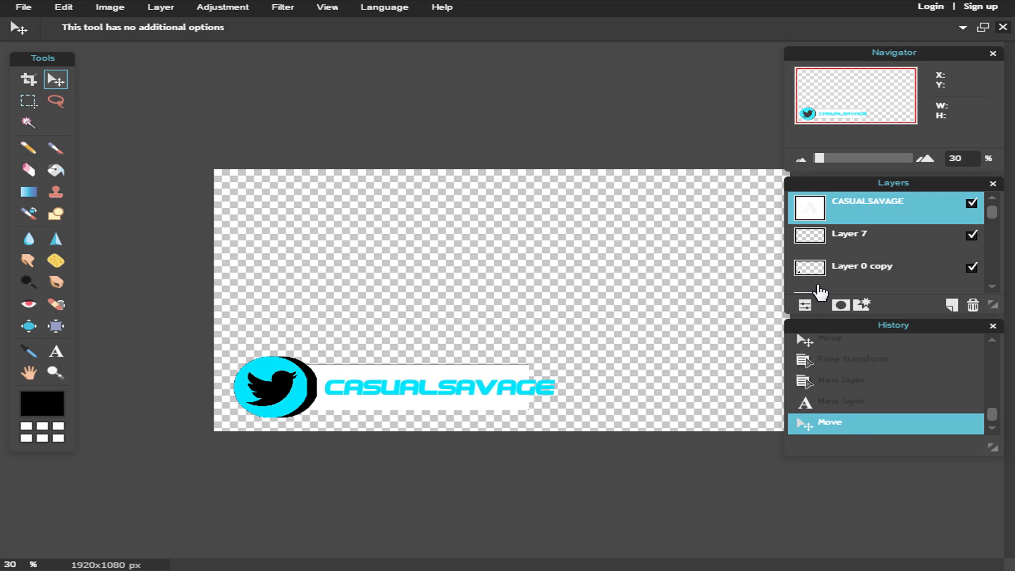
{"action": "scroll", "coordinate": [817, 234], "scroll_direction": "down", "scroll_amount": 1}
{"action": "scroll", "coordinate": [840, 252], "scroll_direction": "down", "scroll_amount": 1}
{"action": "scroll", "coordinate": [868, 238], "scroll_direction": "up", "scroll_amount": 1}
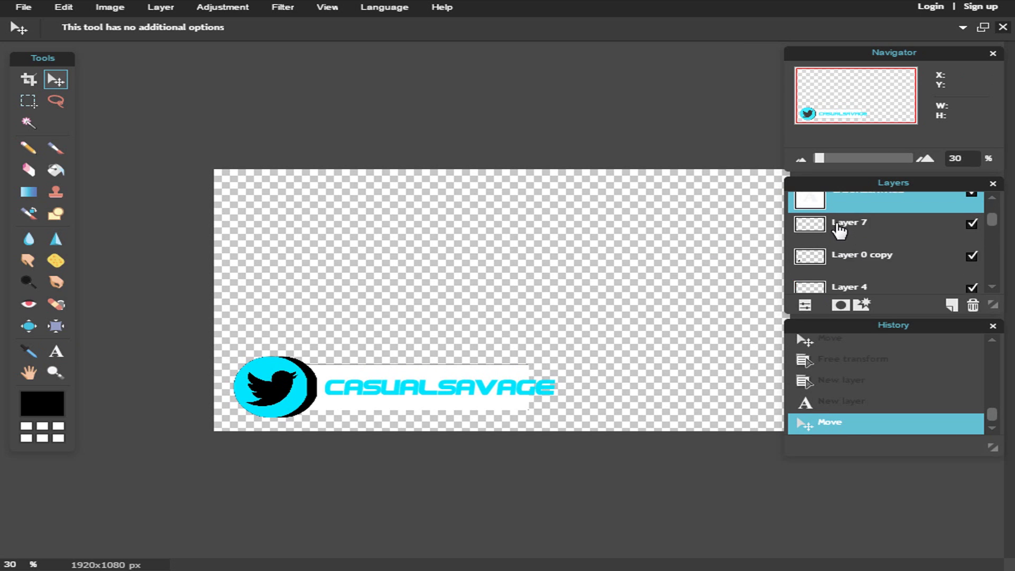
{"action": "scroll", "coordinate": [867, 238], "scroll_direction": "up", "scroll_amount": 1}
{"action": "scroll", "coordinate": [865, 235], "scroll_direction": "down", "scroll_amount": 2}
{"action": "scroll", "coordinate": [862, 229], "scroll_direction": "down", "scroll_amount": 1}
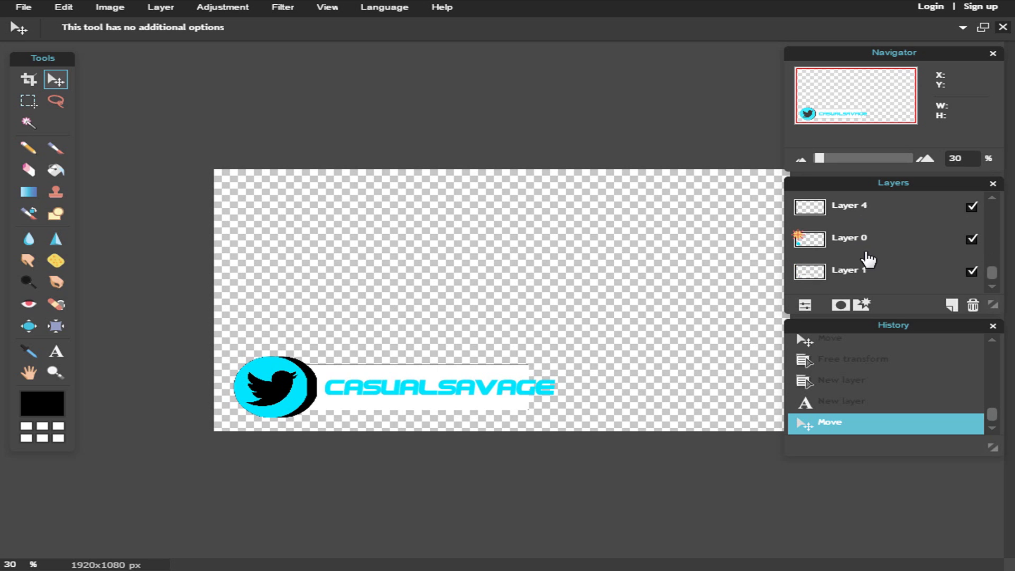
{"action": "left_click", "coordinate": [863, 269]}
{"action": "left_click", "coordinate": [568, 193]}
{"action": "key", "text": "ctrl+z"}
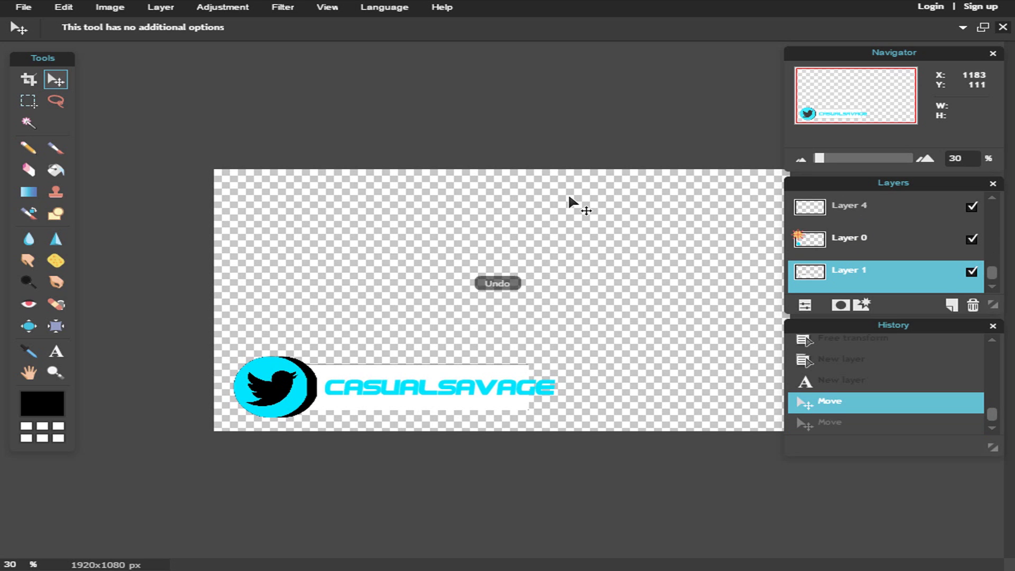
- Free-transform the white bar wider and shift it slightly right
{"action": "left_click", "coordinate": [71, 8]}
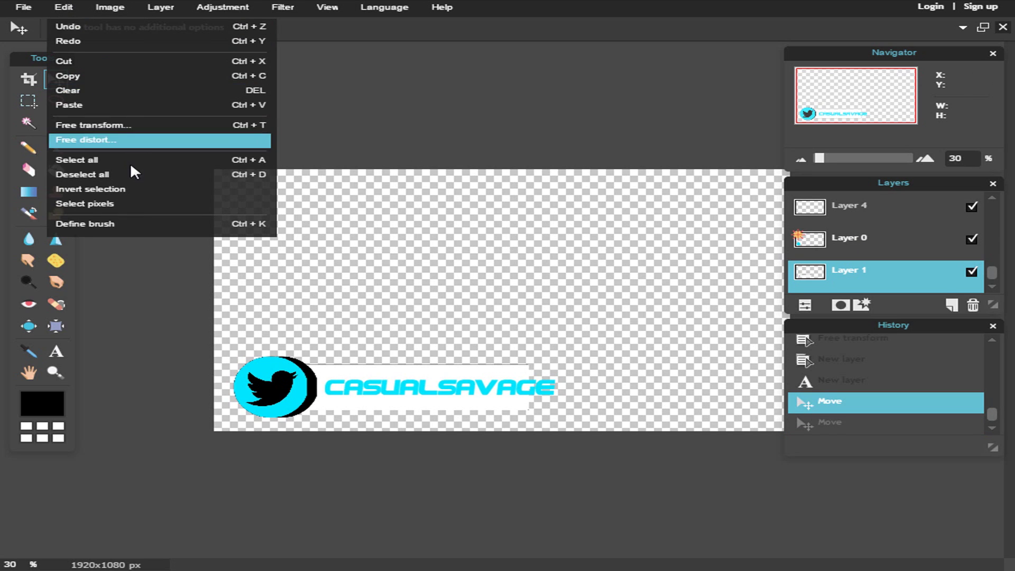
{"action": "left_click", "coordinate": [127, 125]}
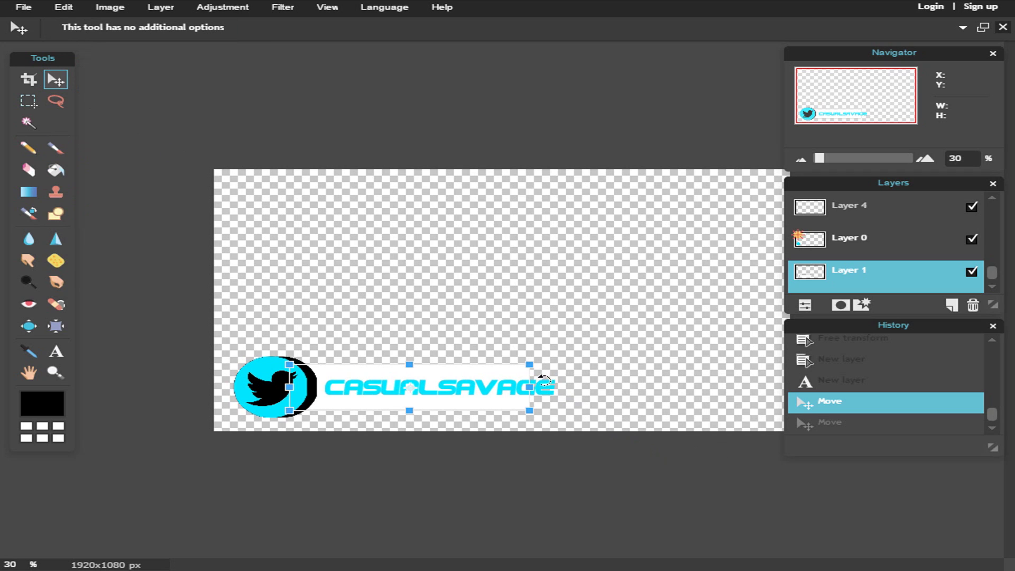
{"action": "left_click_drag", "start_coordinate": [528, 386], "coordinate": [563, 386]}
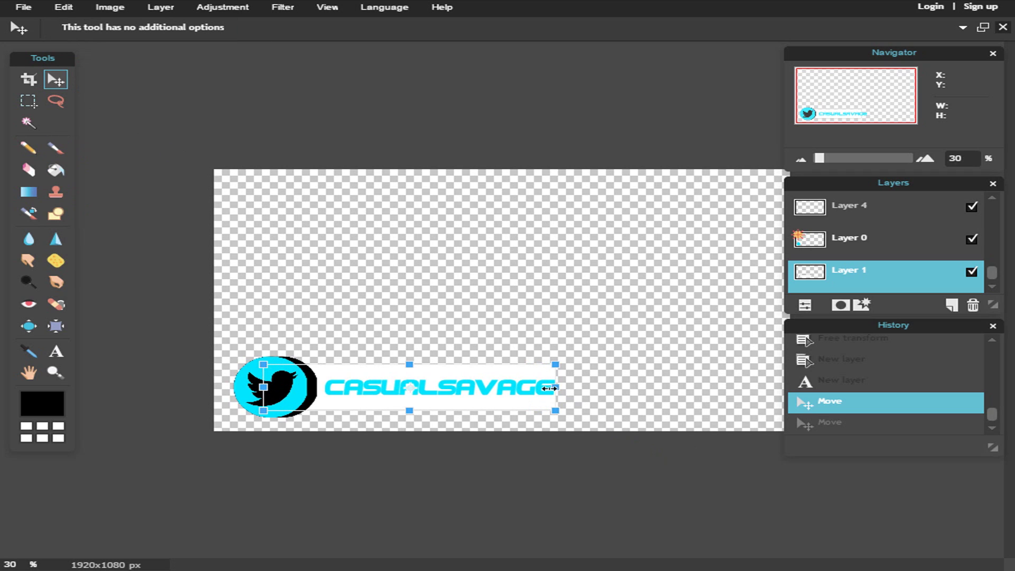
{"action": "left_click_drag", "start_coordinate": [477, 401], "coordinate": [480, 401]}
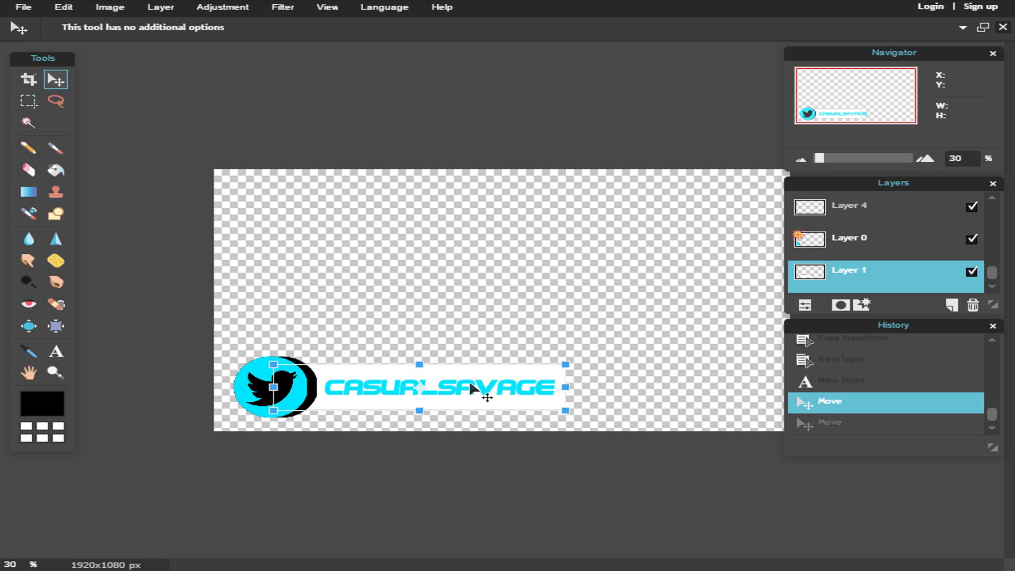
{"action": "key", "text": "Return"}
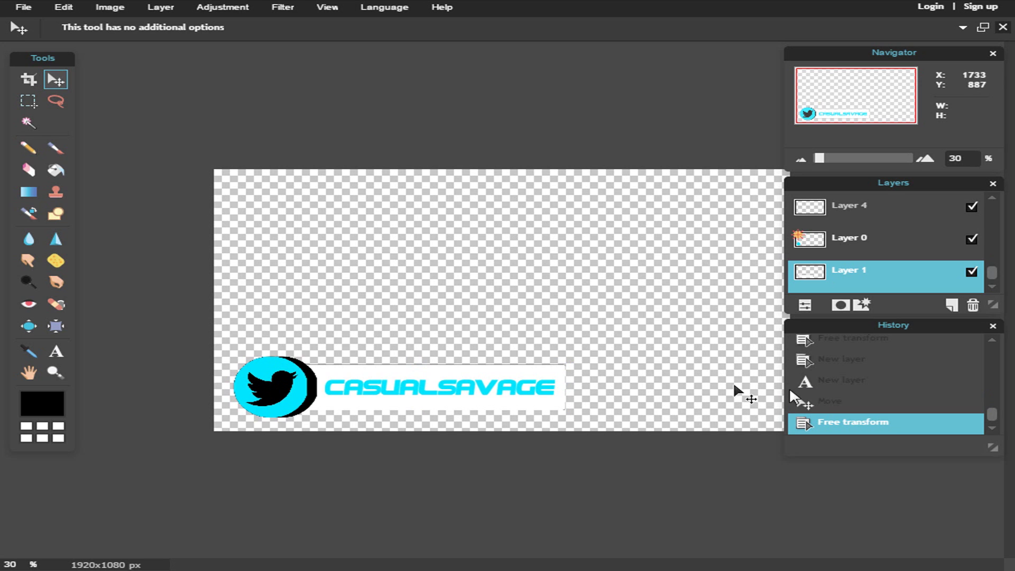
{"action": "scroll", "coordinate": [873, 262], "scroll_direction": "up", "scroll_amount": 3}
- Give the CASUALSAVAGE layer a 100% opacity drop shadow with adjusted angle and distance
{"action": "left_click", "coordinate": [888, 211]}
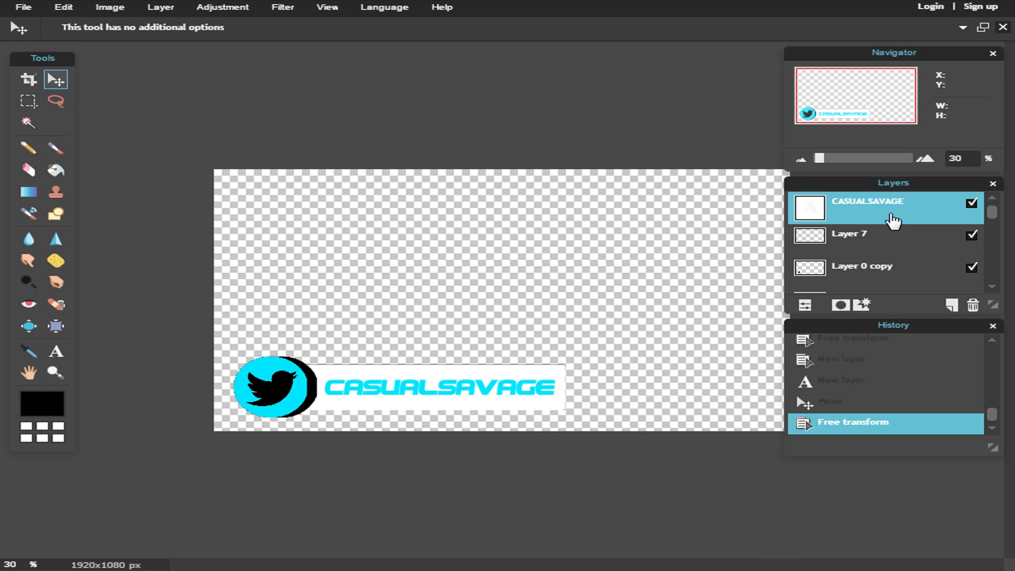
{"action": "left_click", "coordinate": [862, 305]}
{"action": "left_click", "coordinate": [425, 76]}
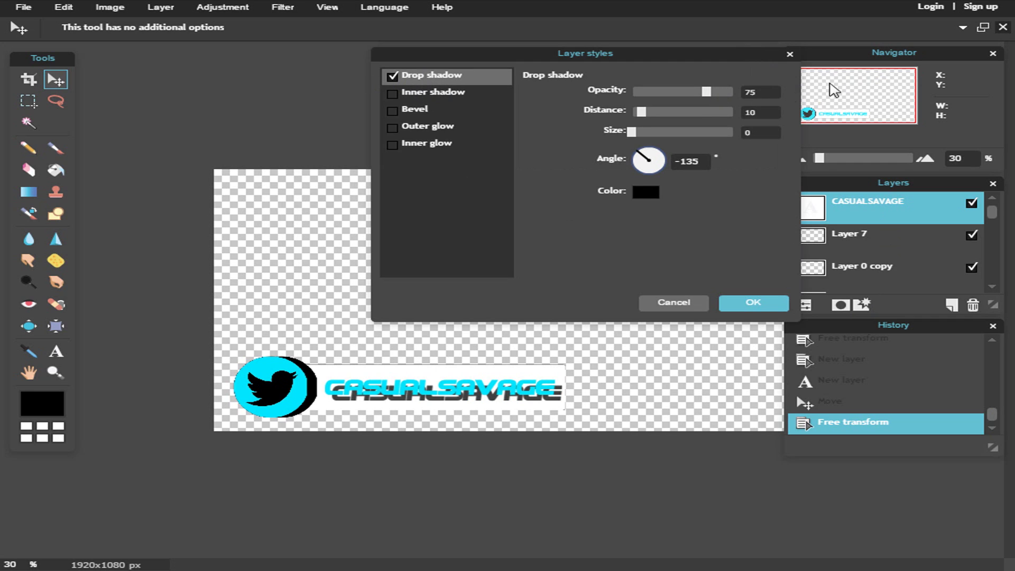
{"action": "left_click_drag", "start_coordinate": [714, 91], "coordinate": [735, 92]}
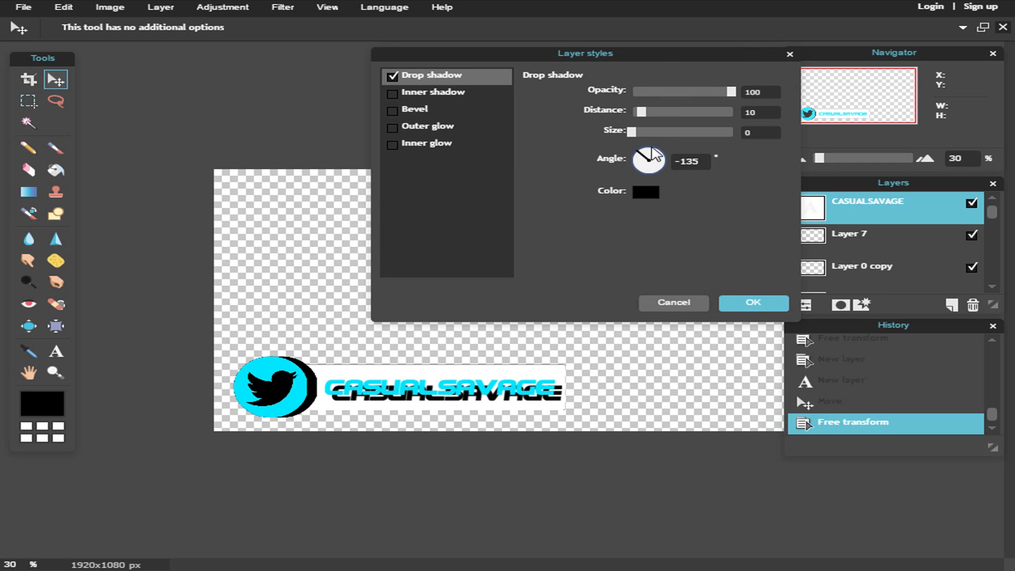
{"action": "left_click", "coordinate": [650, 150]}
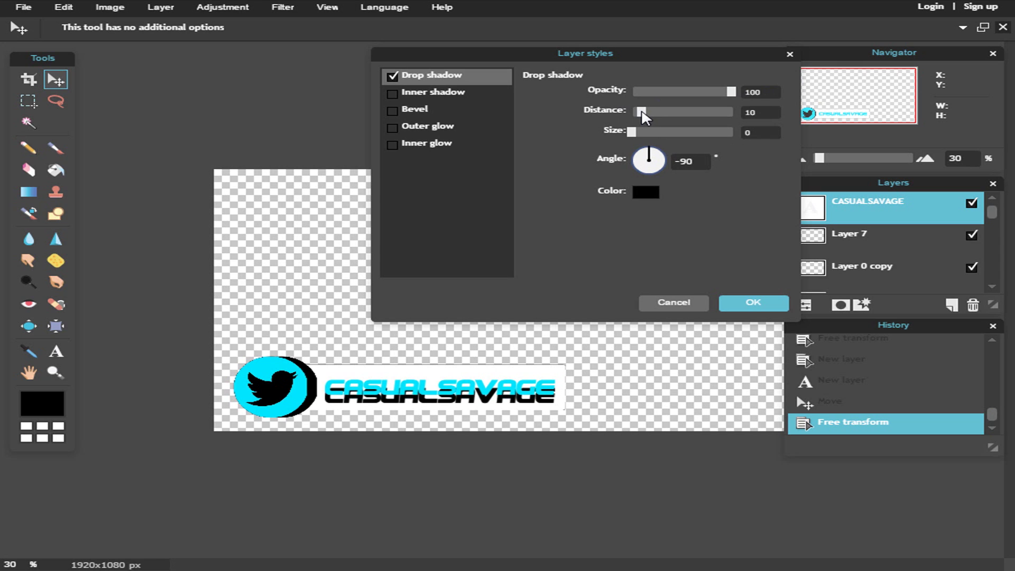
{"action": "left_click_drag", "start_coordinate": [643, 112], "coordinate": [636, 112]}
{"action": "left_click", "coordinate": [638, 160]}
{"action": "left_click", "coordinate": [728, 306]}
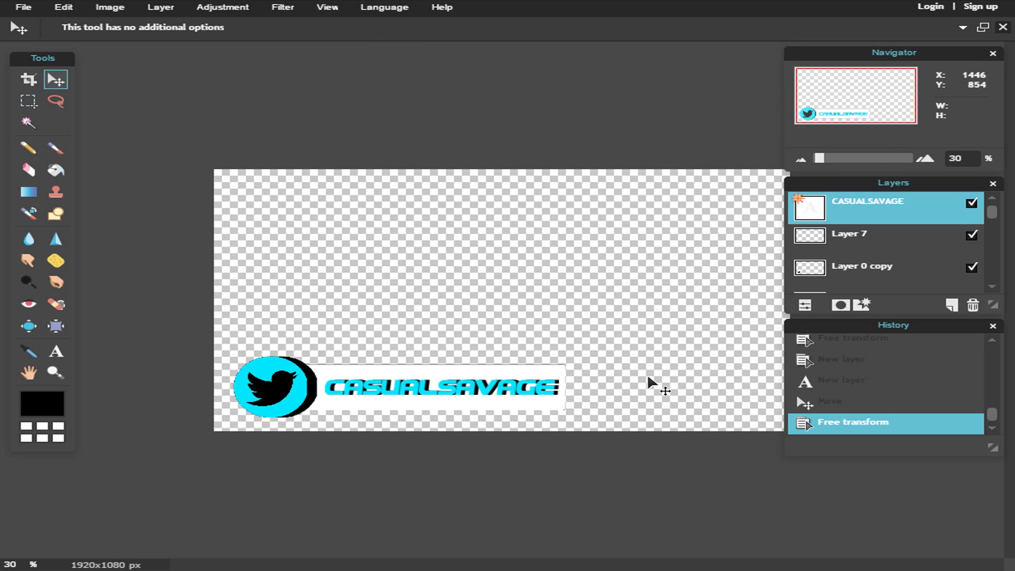
{"action": "scroll", "coordinate": [757, 399], "scroll_direction": "down", "scroll_amount": 1}
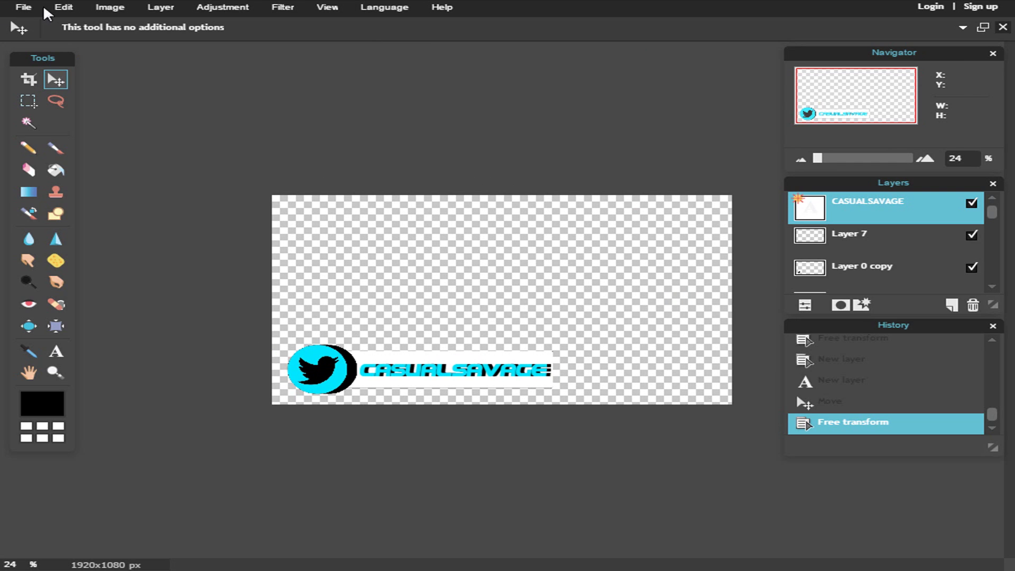
- Save the banner in PNG format as Untitled.png on the Desktop
{"action": "left_click", "coordinate": [21, 9]}
{"action": "left_click", "coordinate": [57, 89]}
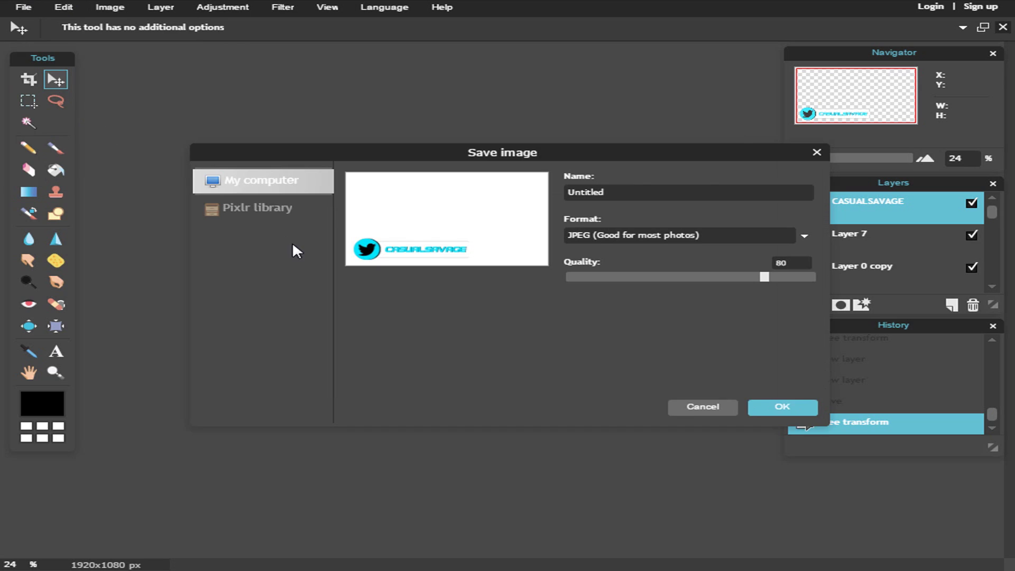
{"action": "left_click", "coordinate": [805, 235]}
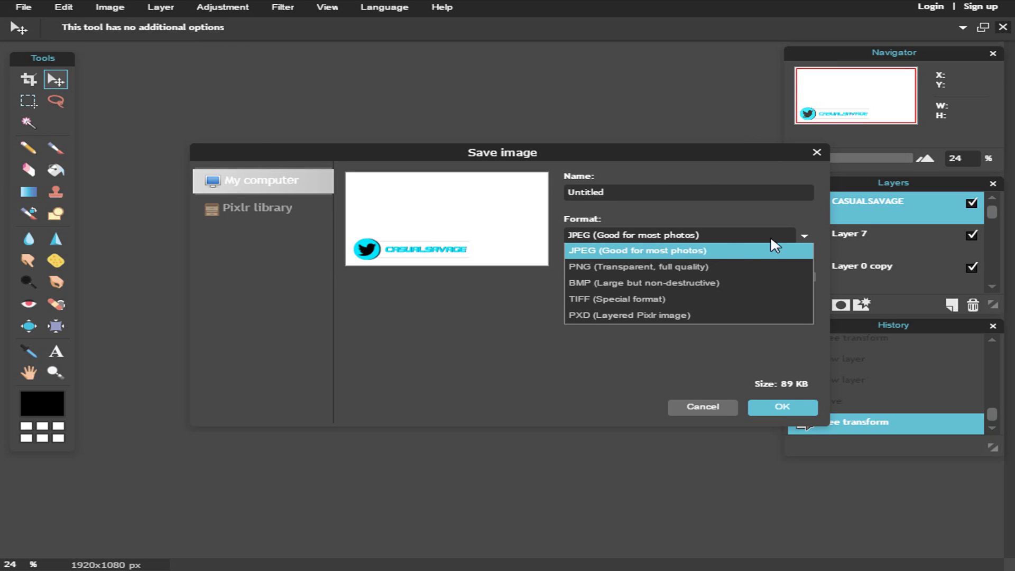
{"action": "left_click", "coordinate": [702, 269]}
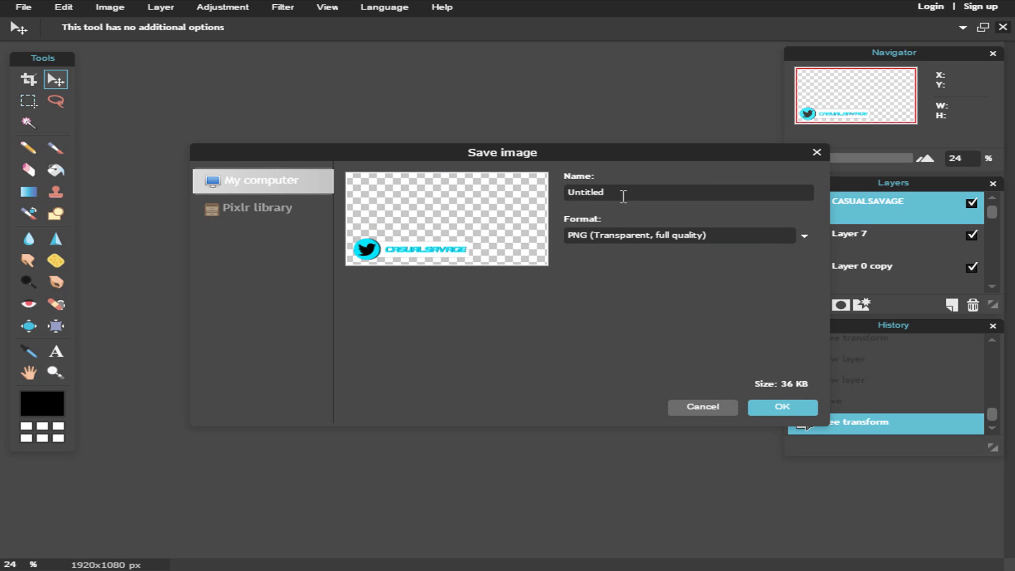
{"action": "left_click", "coordinate": [785, 406]}
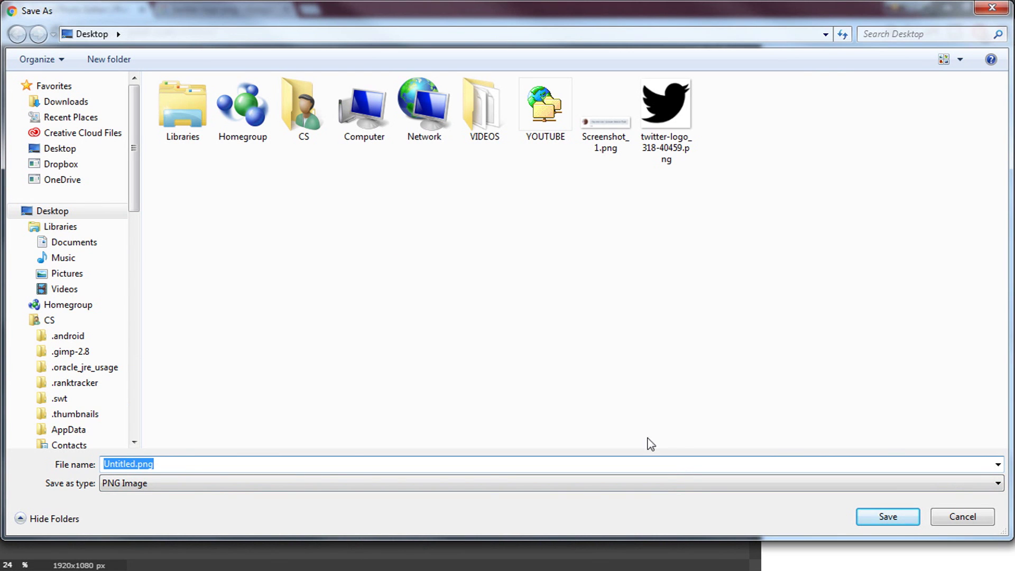
{"action": "left_click", "coordinate": [889, 522]}
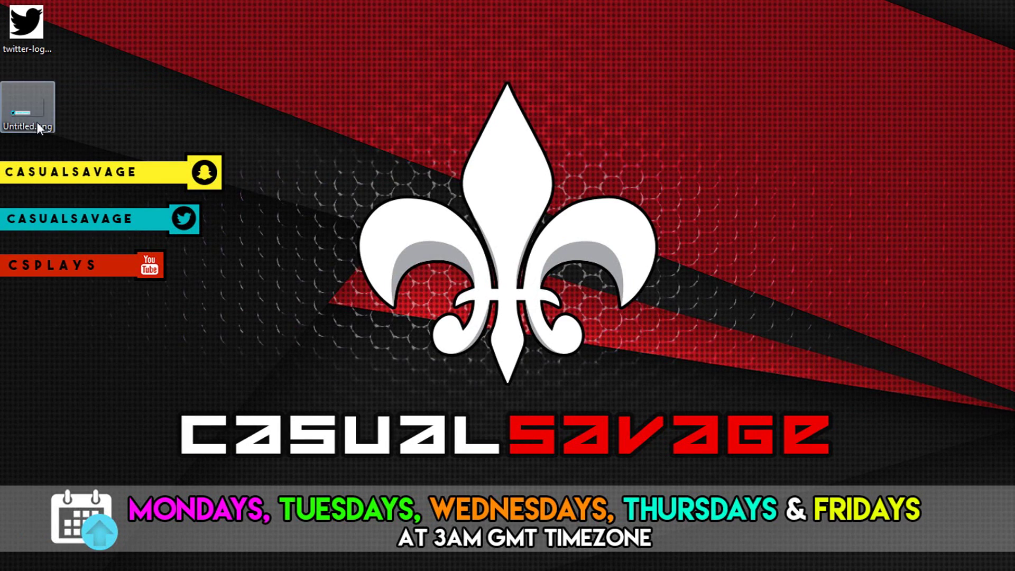
- Open Untitled.png from the Desktop in Windows Photo Viewer
{"action": "double_click", "coordinate": [28, 111]}
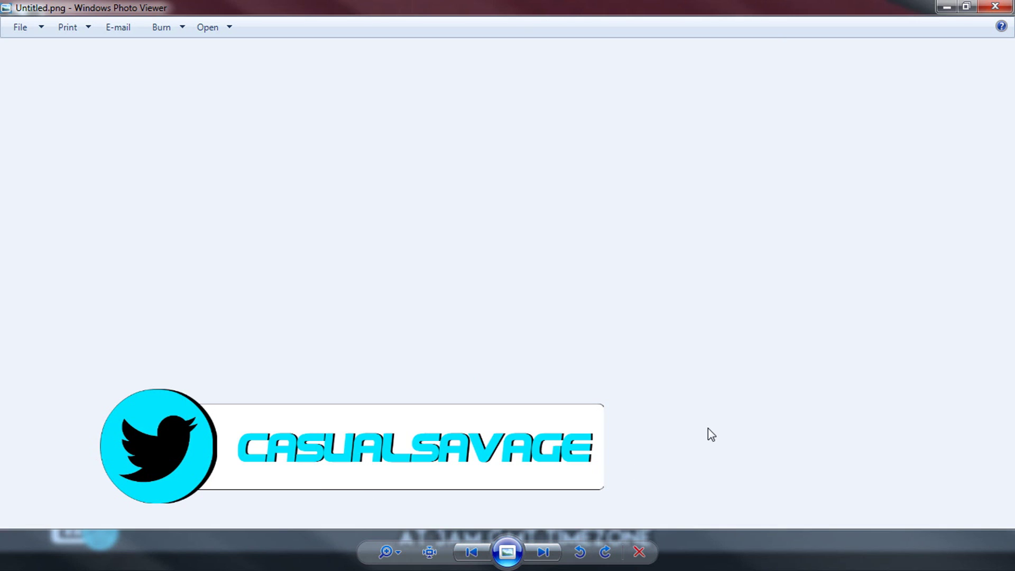